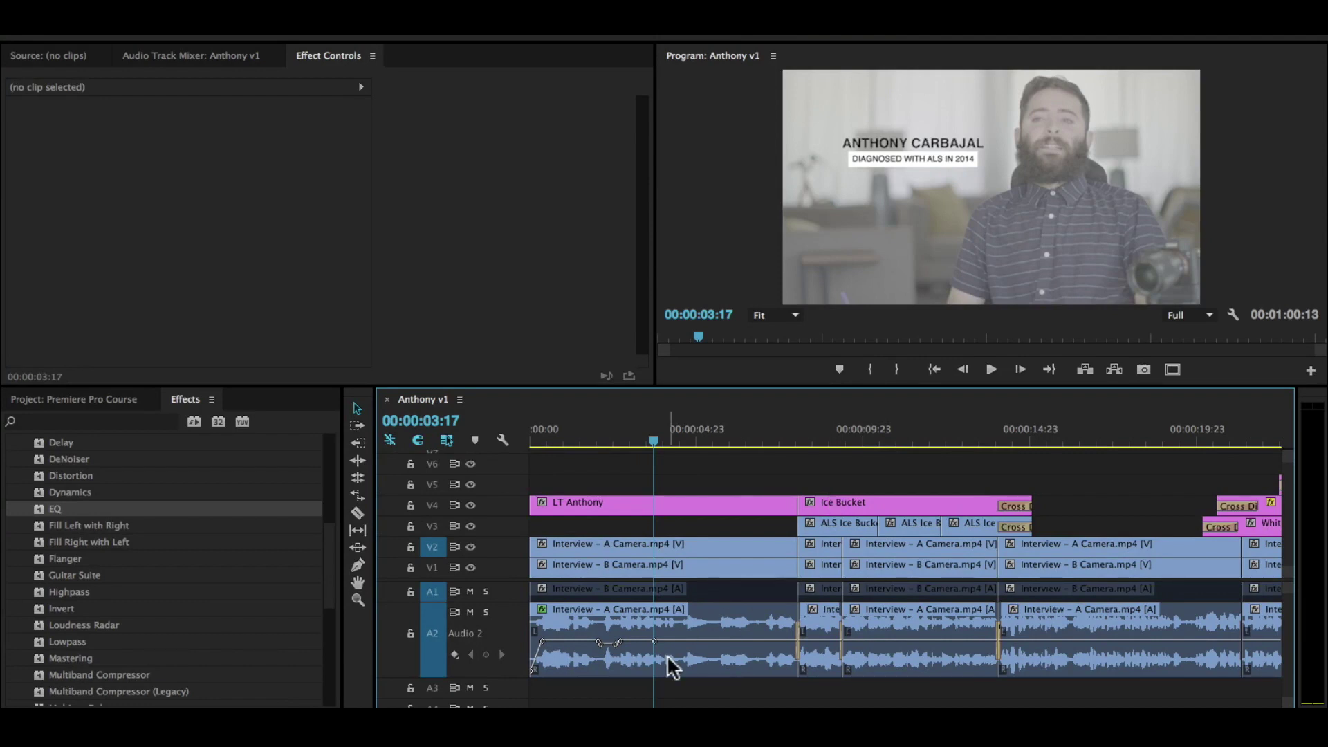
# Apply the EQ audio effect to the first Interview – A Camera.mp4 audio clip and open its custom setup editor.
pyautogui.click(687, 620)
pyautogui.scroll(5, 164, 561)
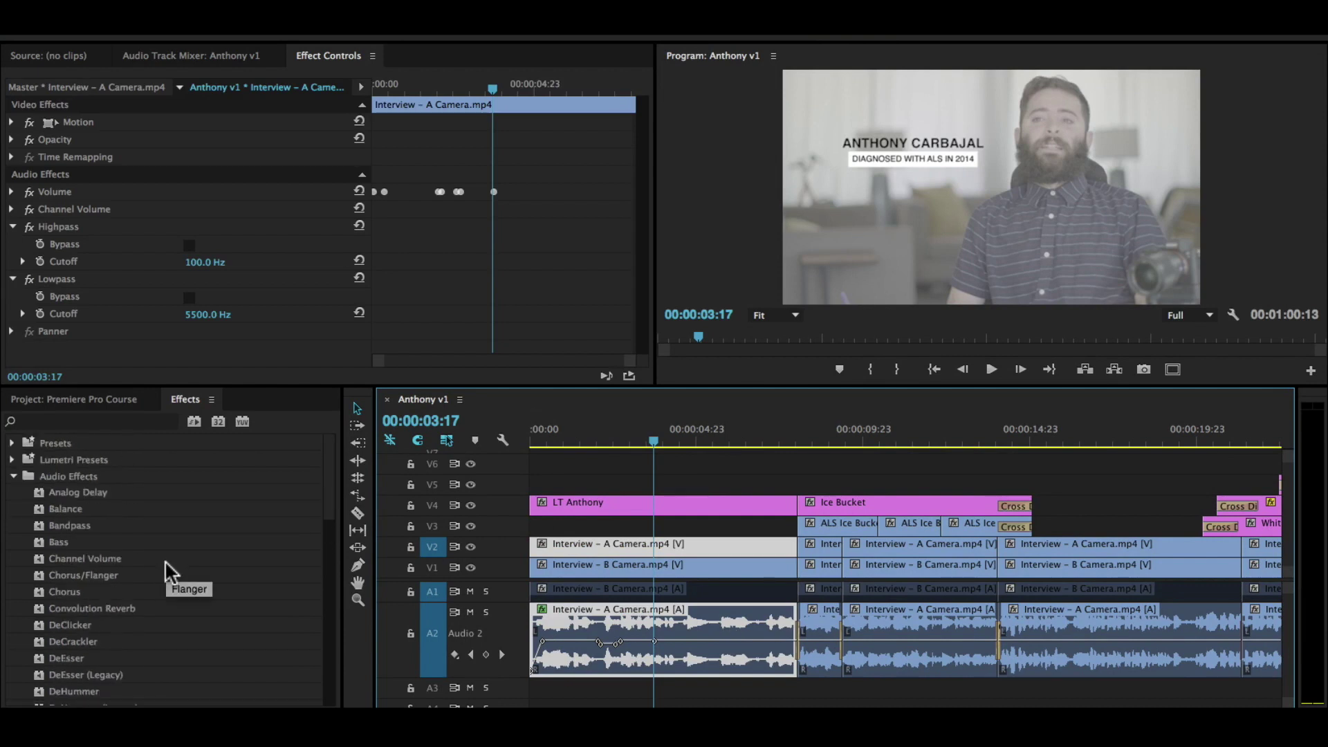
pyautogui.scroll(-5, 142, 497)
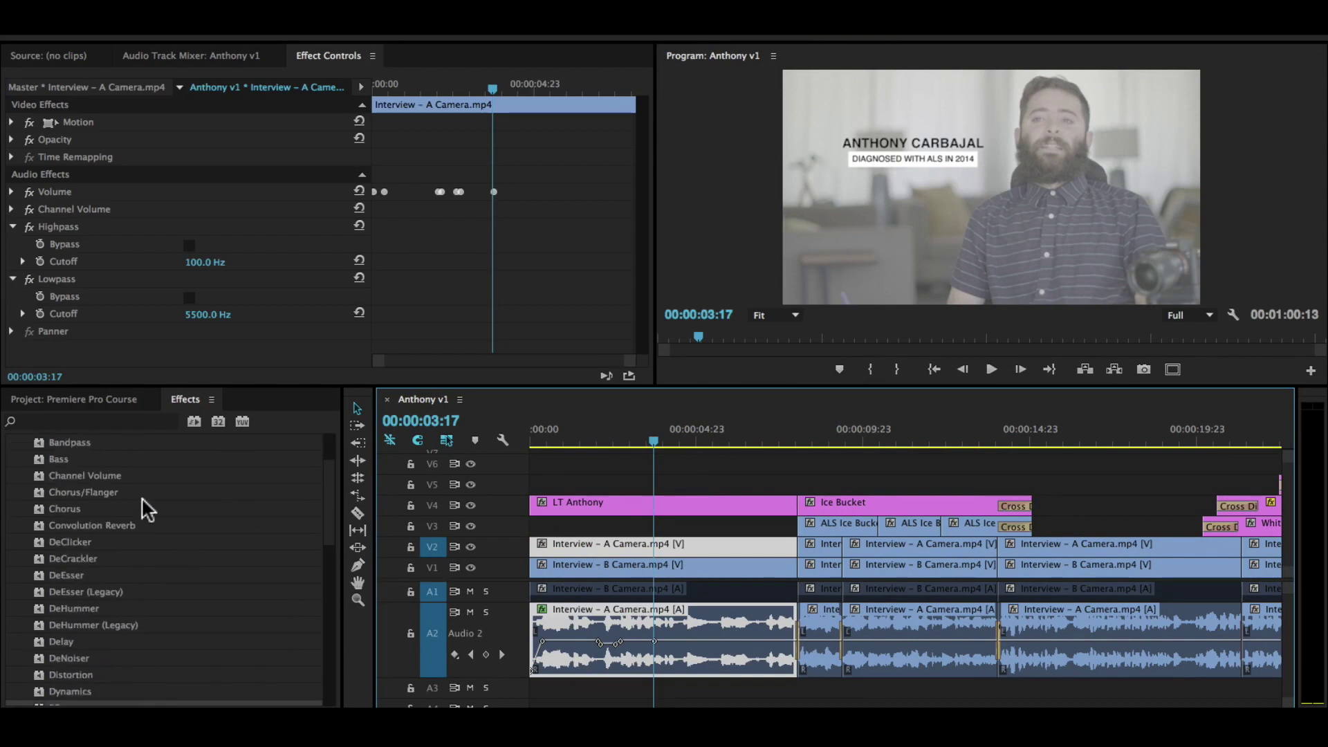
pyautogui.moveTo(75, 632); pyautogui.dragTo(744, 623)
pyautogui.scroll(-3, 484, 255)
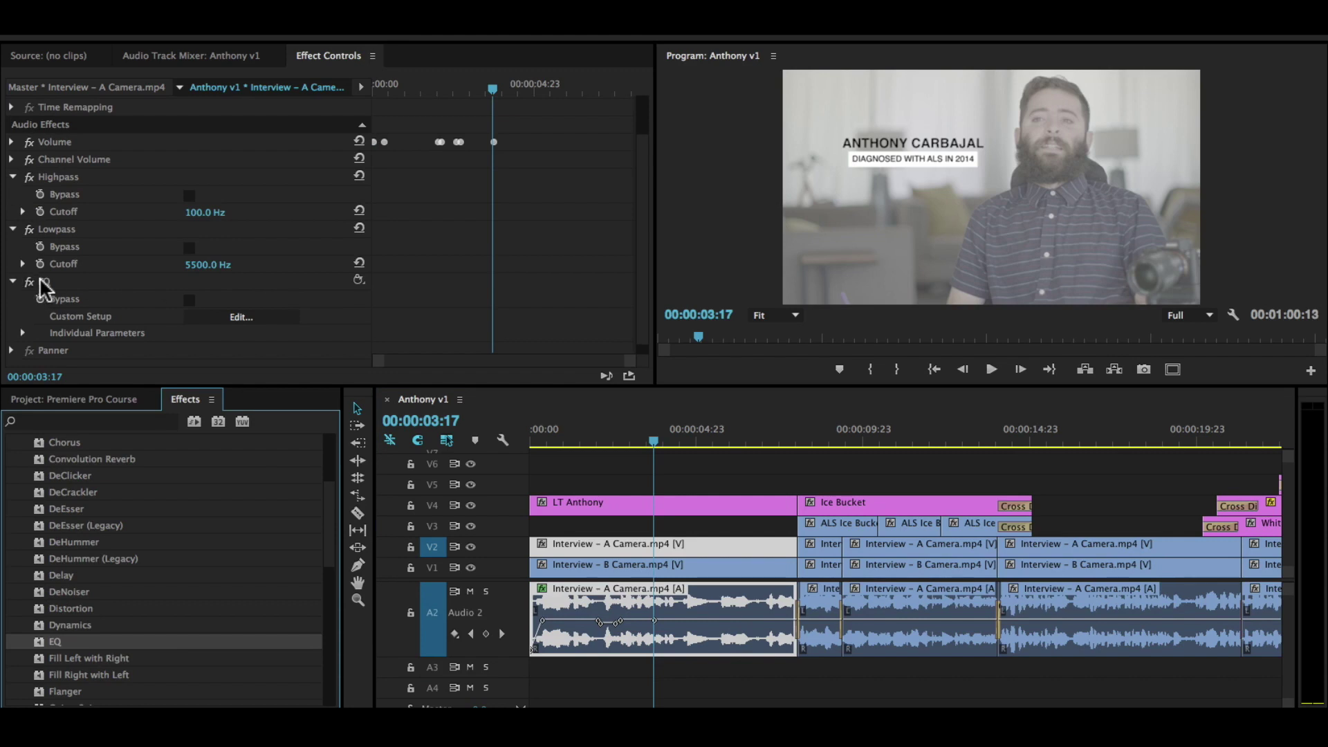
pyautogui.click(220, 313)
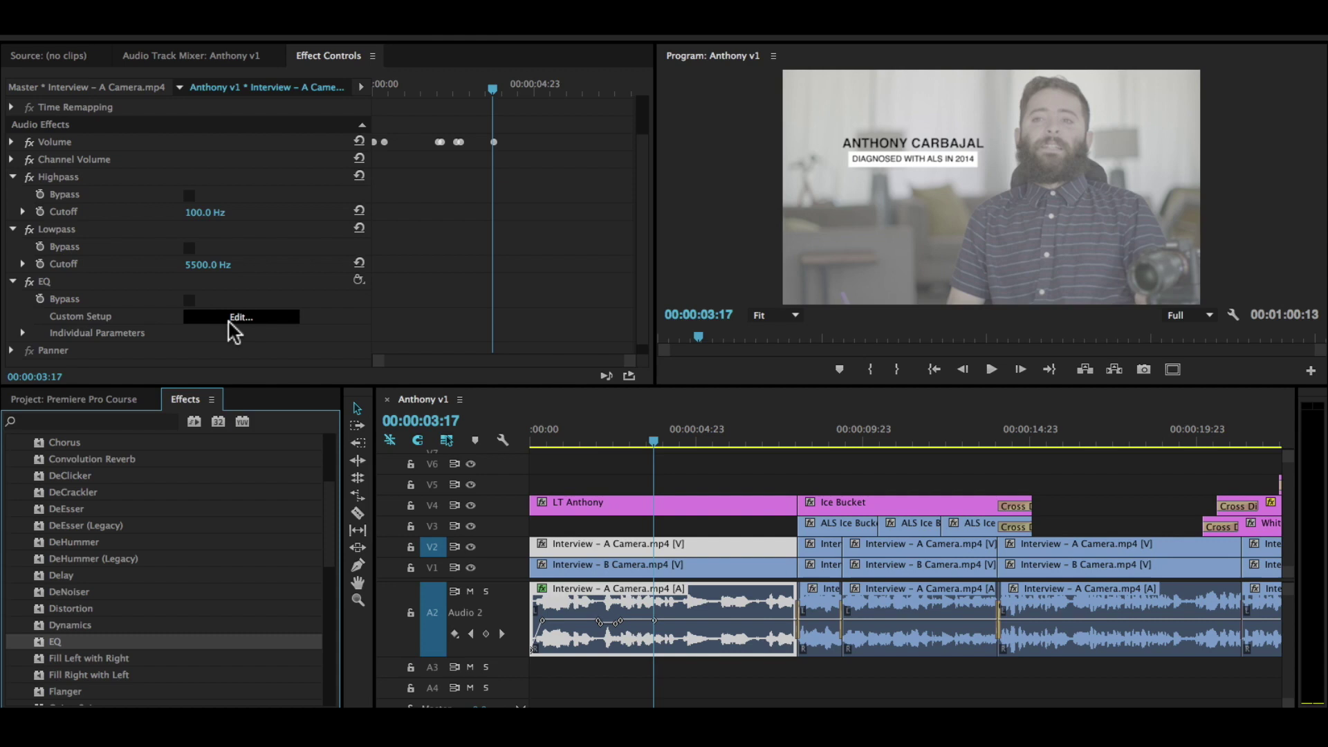
pyautogui.moveTo(734, 175); pyautogui.dragTo(683, 81)
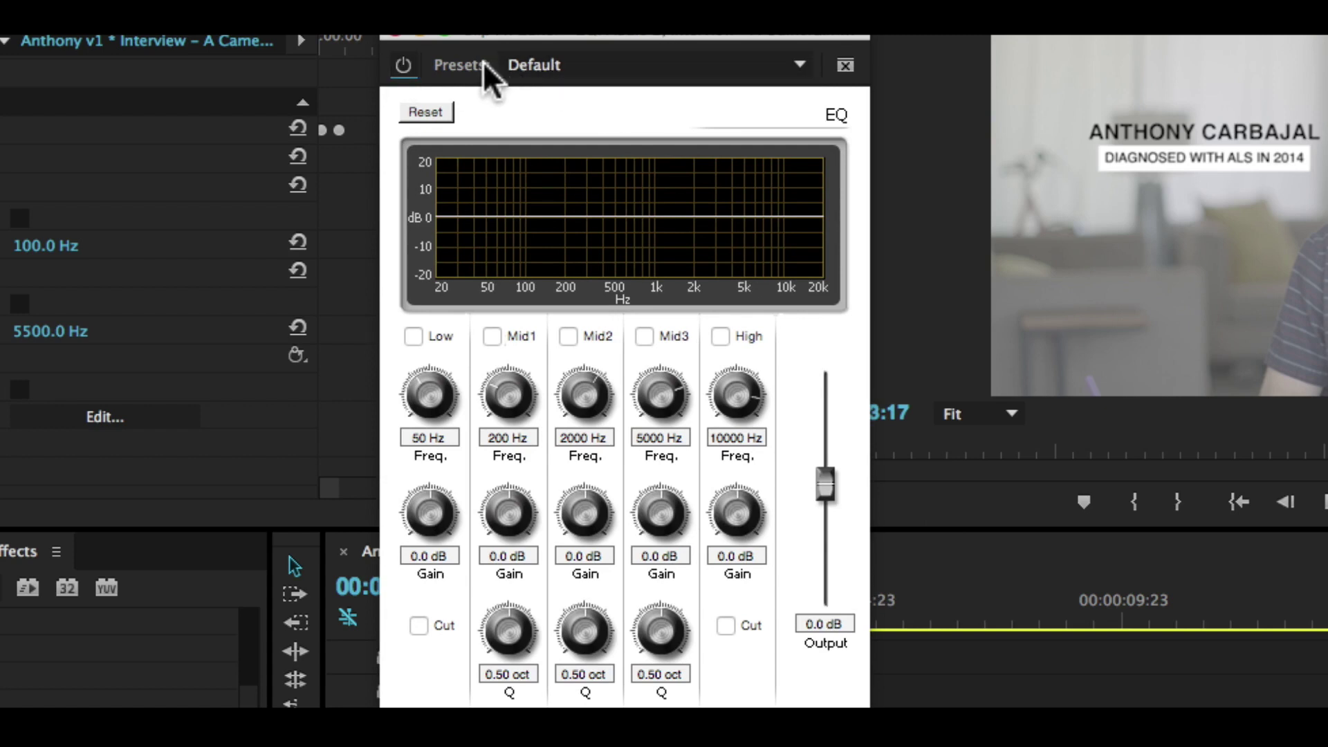
# Try the Master eq preset in the EQ editor and return to the Default preset.
pyautogui.click(625, 58)
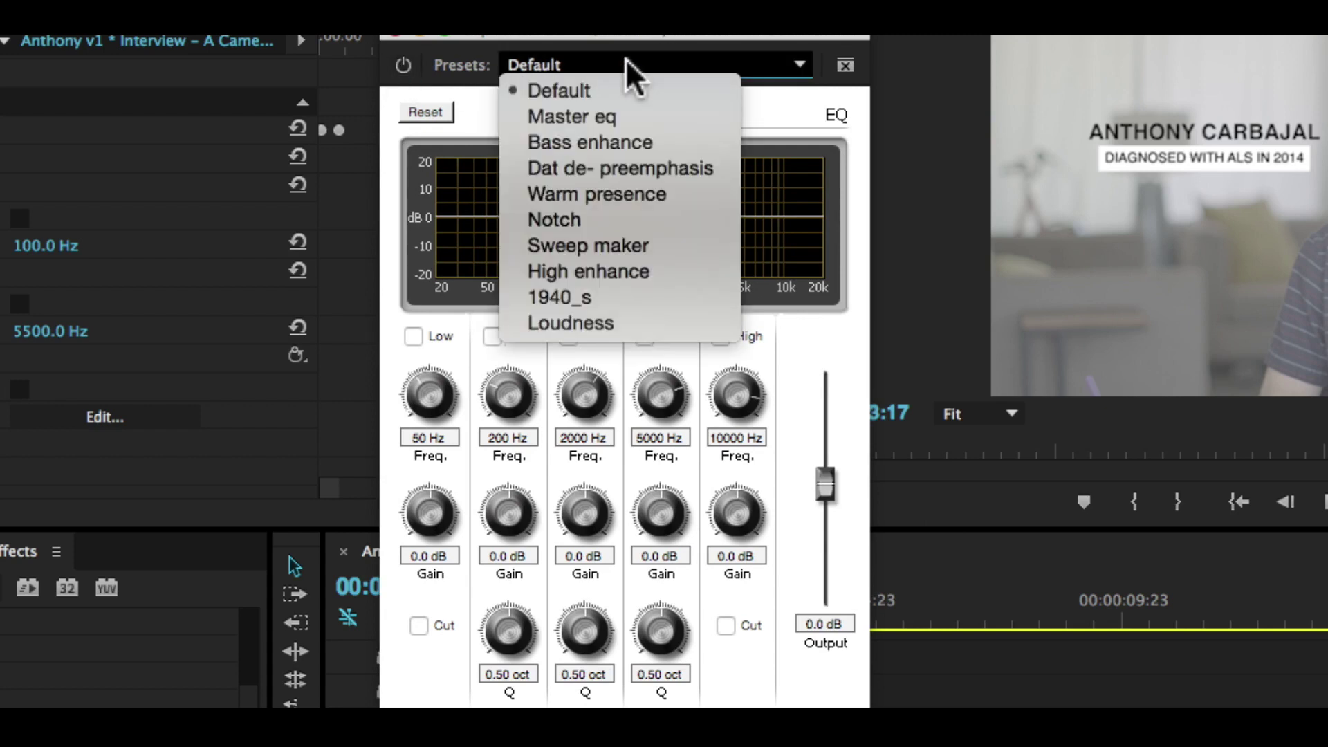
pyautogui.click(609, 116)
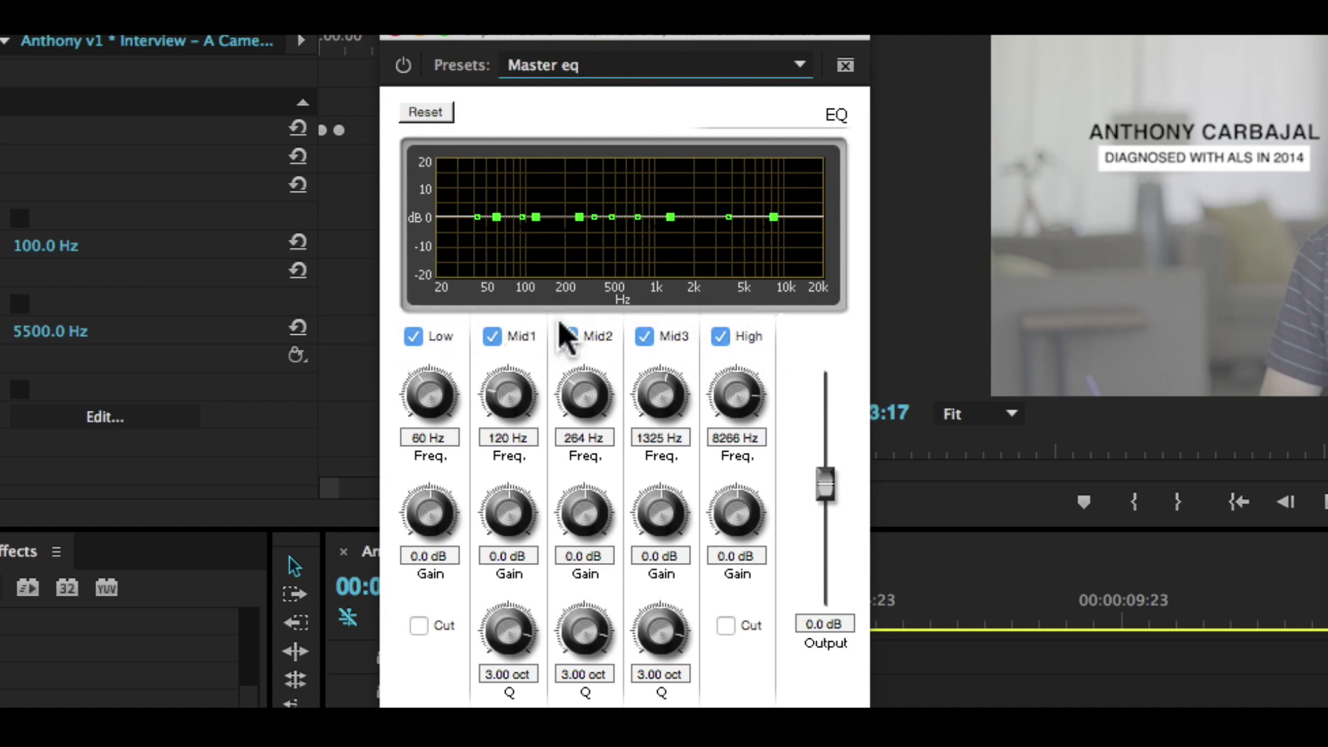
pyautogui.click(571, 58)
pyautogui.click(559, 86)
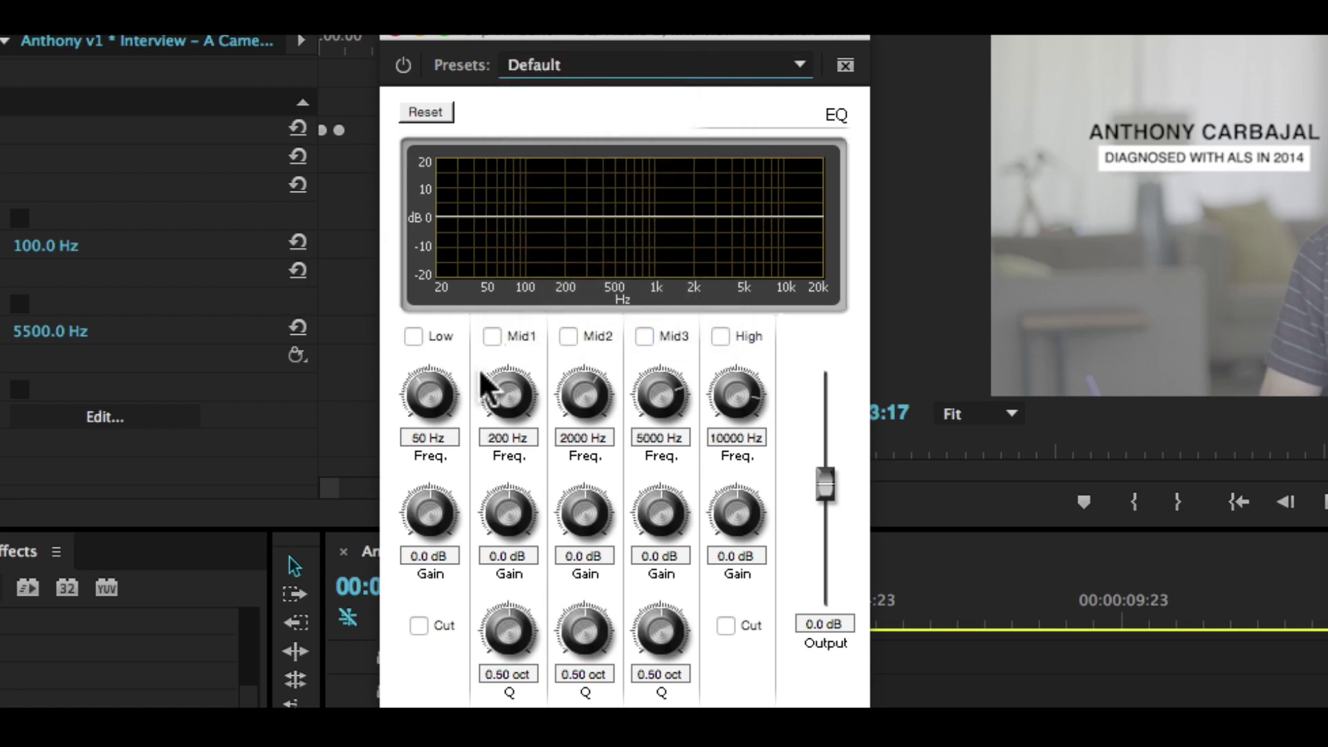
# Enable all five EQ bands: Low, Mid1, Mid2, Mid3 and High.
pyautogui.click(413, 336)
pyautogui.click(492, 336)
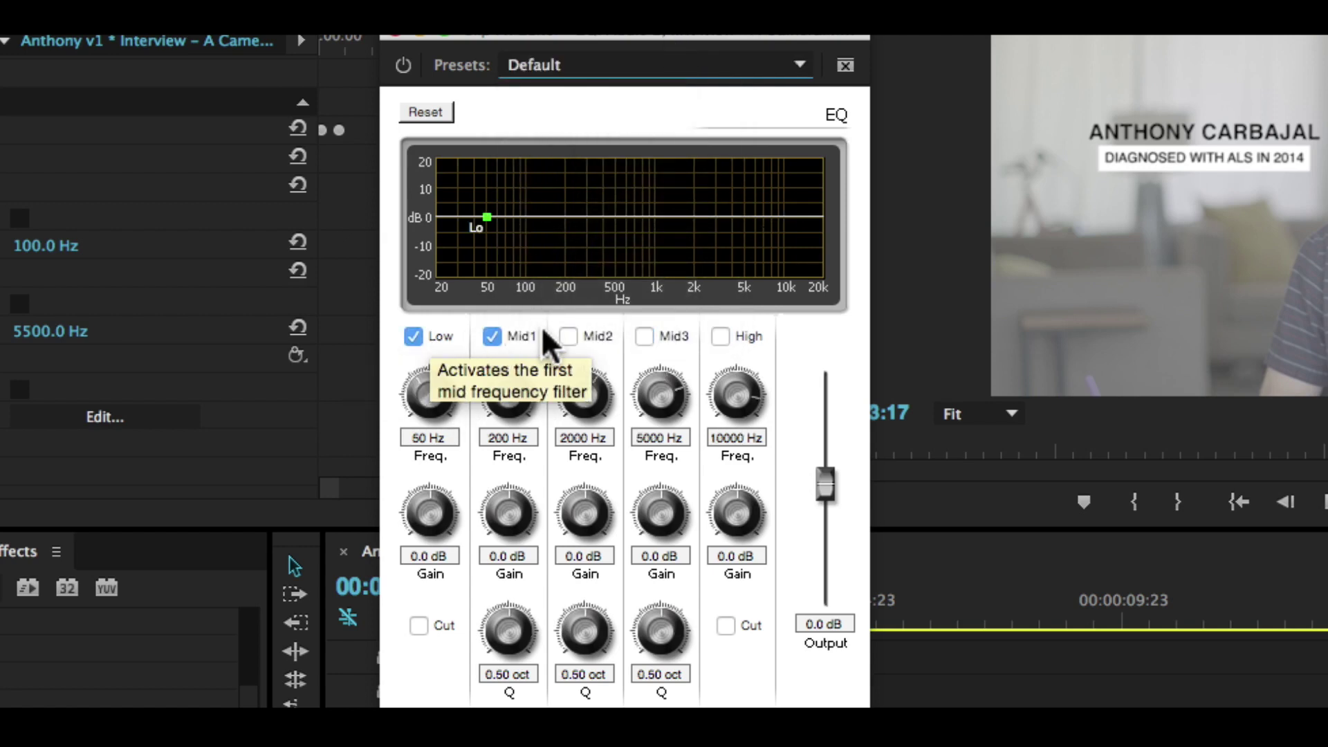
pyautogui.click(568, 336)
pyautogui.click(644, 337)
pyautogui.click(720, 336)
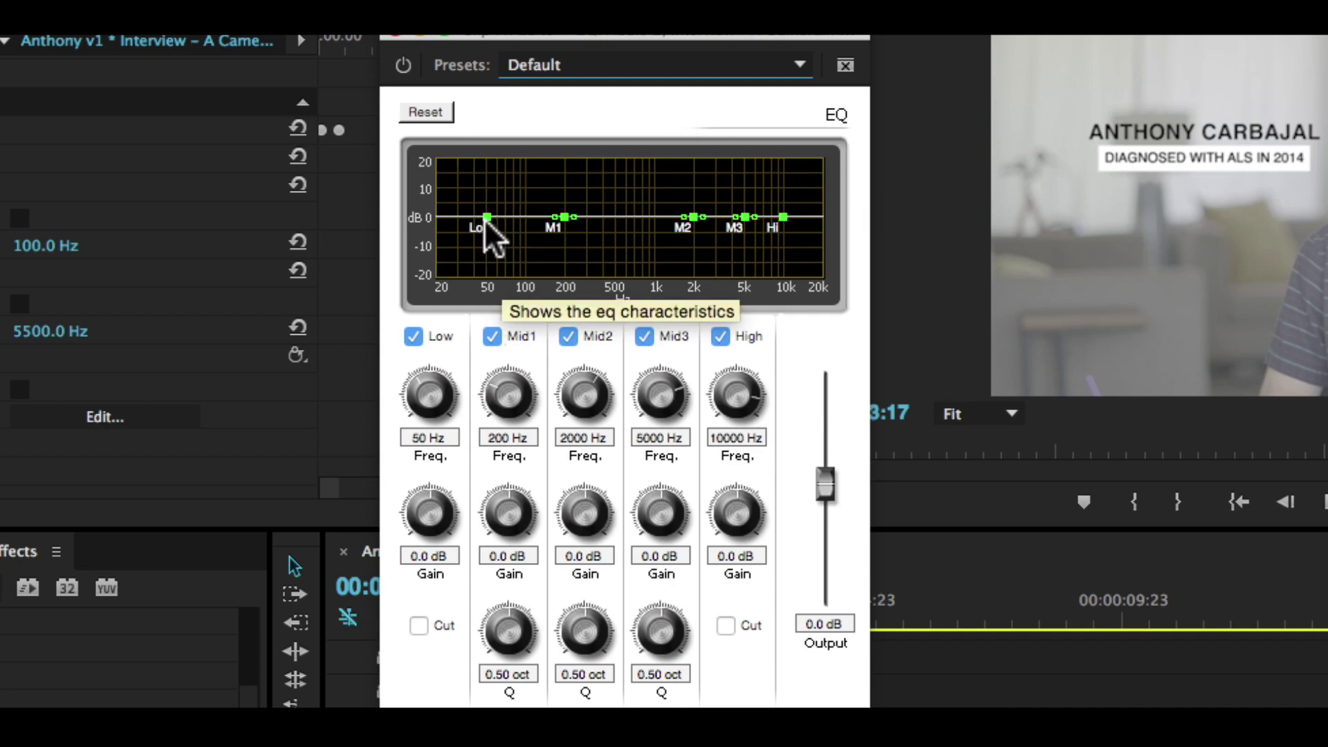
# Try boosting and cutting the Low band at different frequencies, ending at about -1.4 dB and 48 Hz.
pyautogui.moveTo(484, 211)
pyautogui.mouseDown()
pyautogui.moveTo(474, 263)
pyautogui.moveTo(475, 187)
pyautogui.moveTo(505, 197)
pyautogui.moveTo(483, 192)
pyautogui.mouseUp()
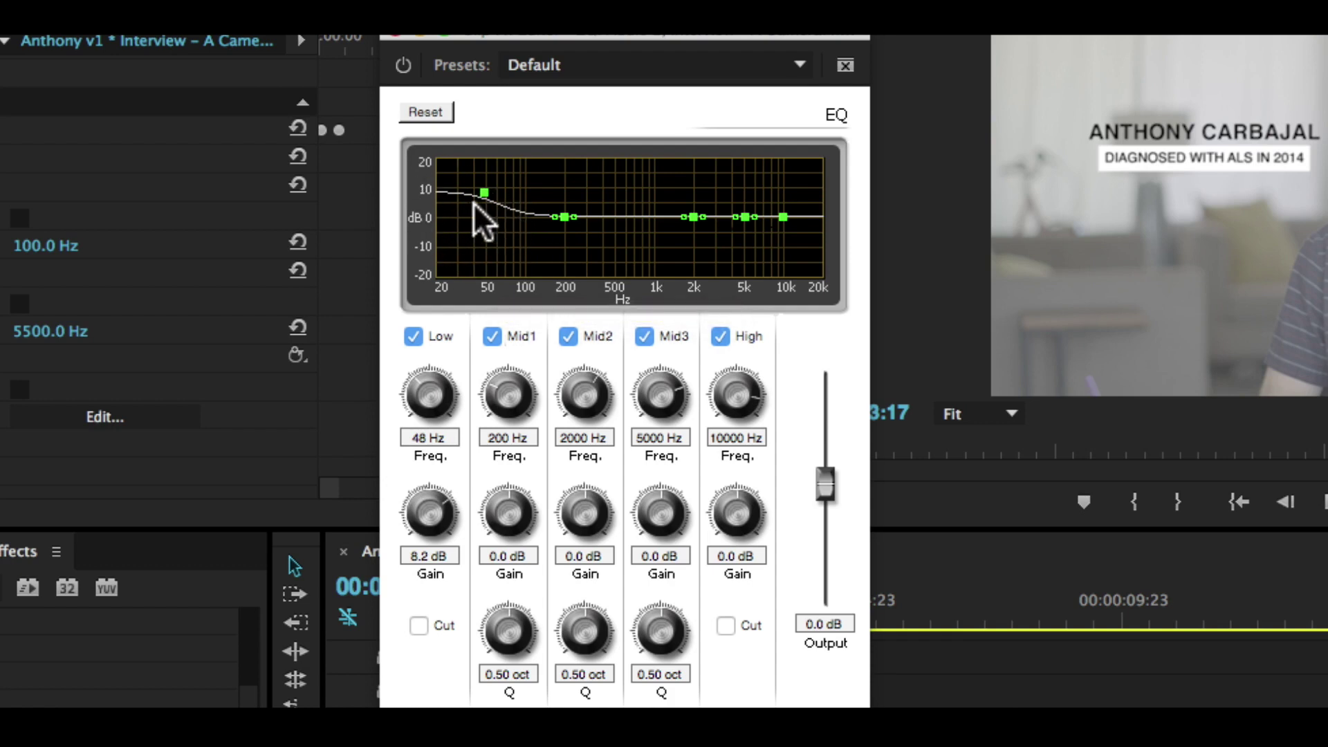
pyautogui.moveTo(483, 190); pyautogui.dragTo(477, 304)
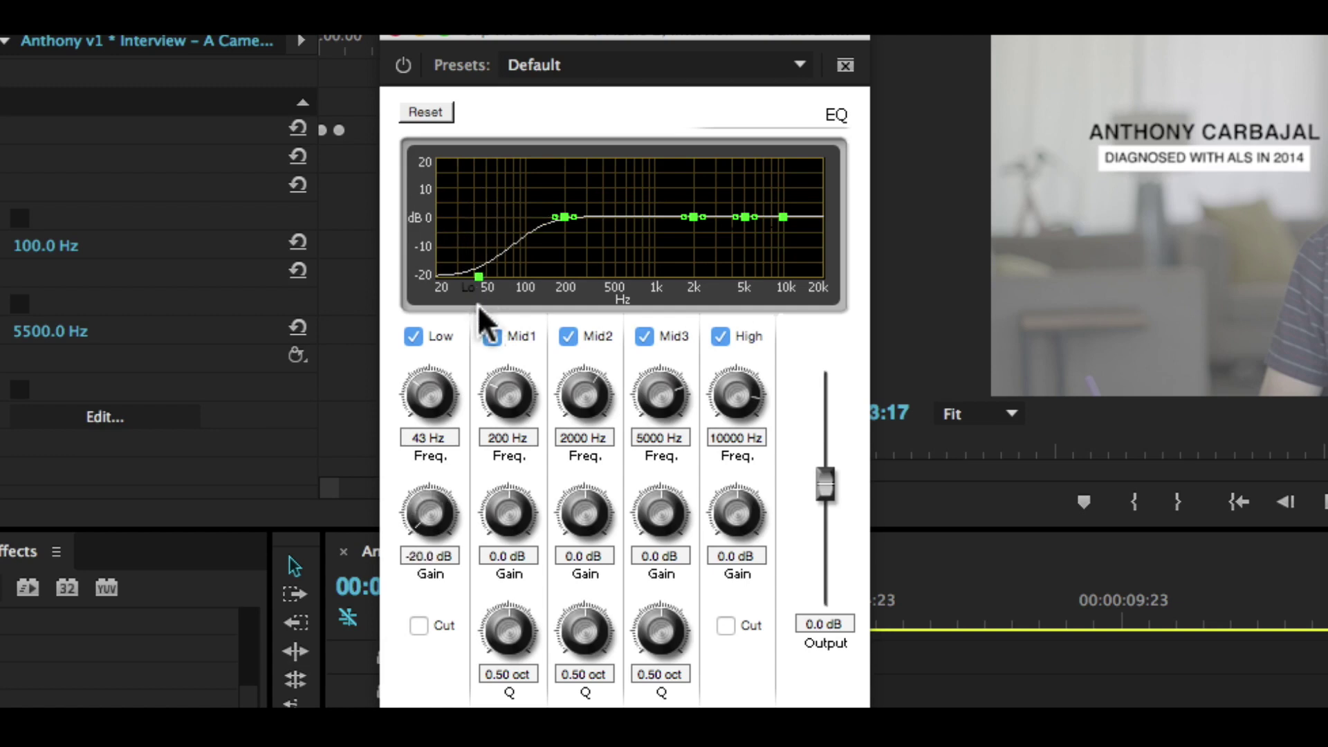
pyautogui.moveTo(477, 304); pyautogui.dragTo(517, 302)
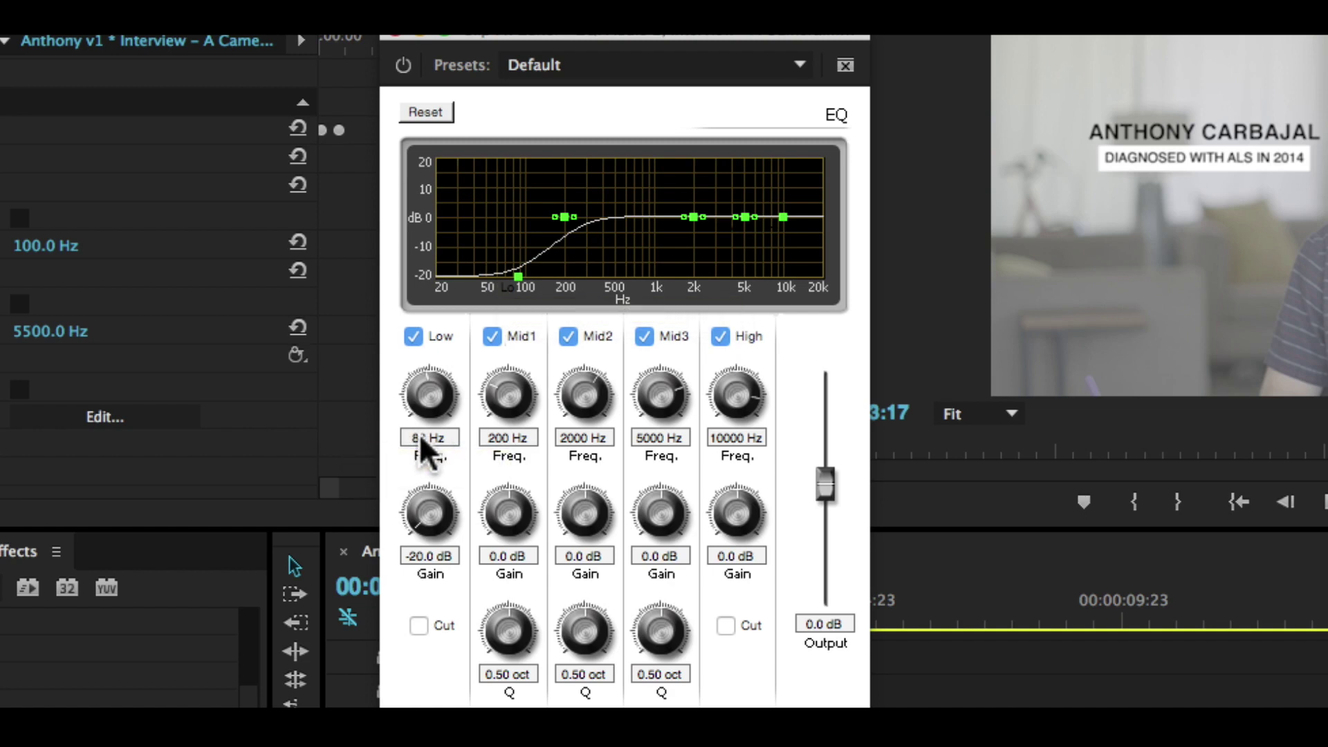
pyautogui.moveTo(513, 271); pyautogui.dragTo(482, 223)
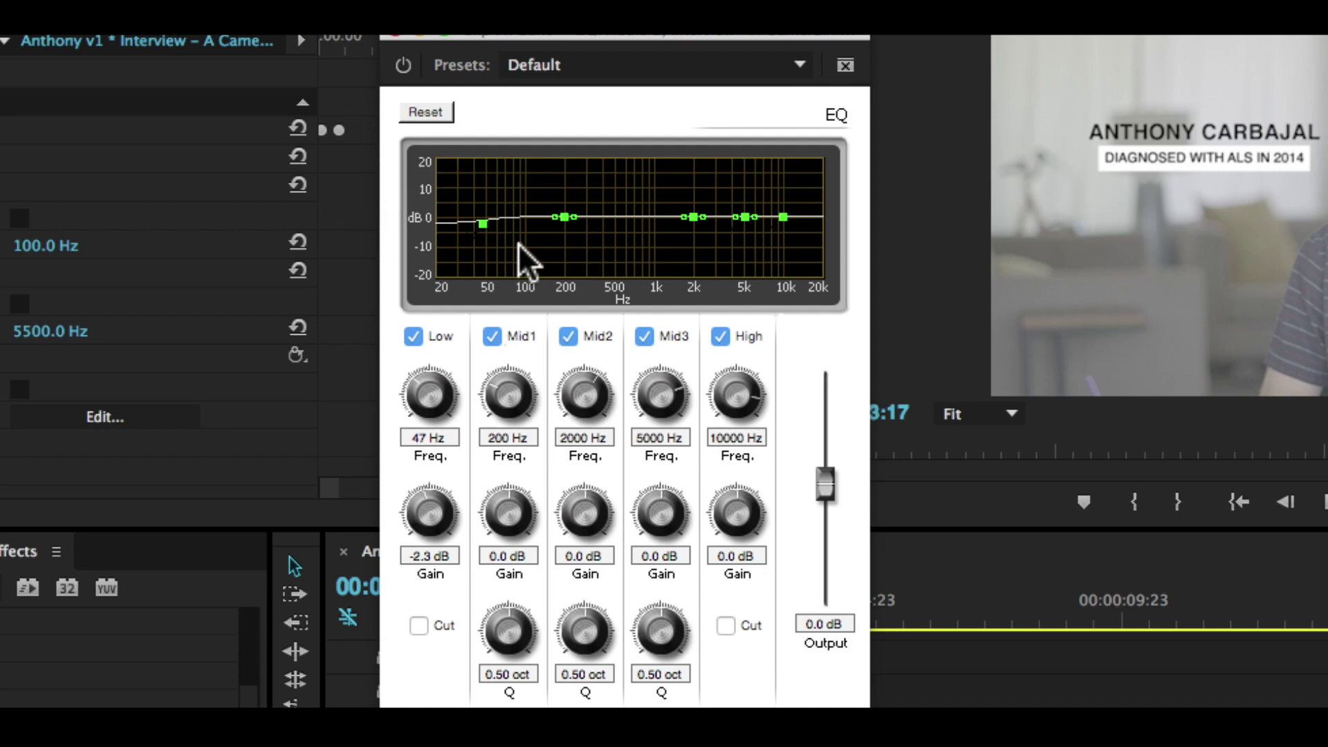
pyautogui.moveTo(482, 223); pyautogui.dragTo(483, 257)
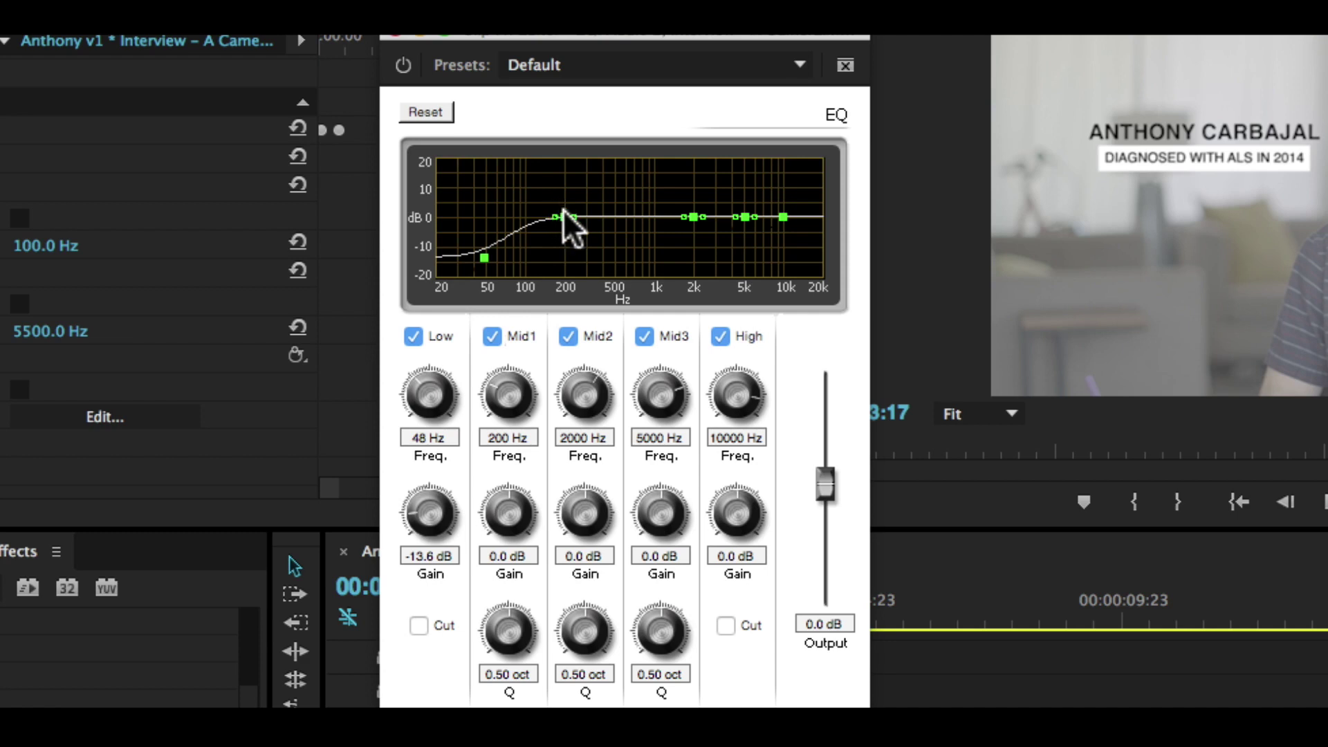
pyautogui.moveTo(487, 255); pyautogui.dragTo(483, 221)
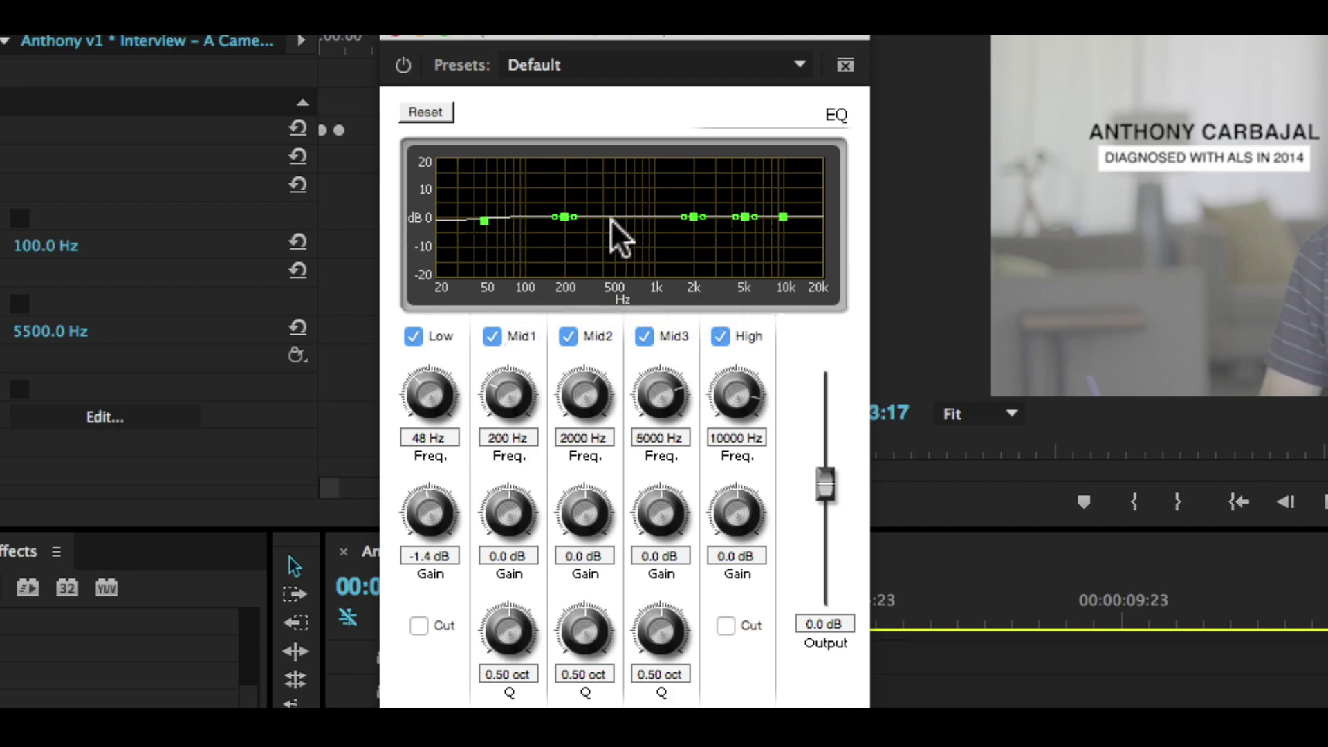
# Boost the Mid1 band to about 7.7 dB at 249 Hz and widen its Q to about 2.24 oct.
pyautogui.moveTo(571, 207); pyautogui.dragTo(571, 201)
pyautogui.moveTo(575, 202); pyautogui.dragTo(567, 186)
pyautogui.moveTo(573, 190); pyautogui.dragTo(564, 189)
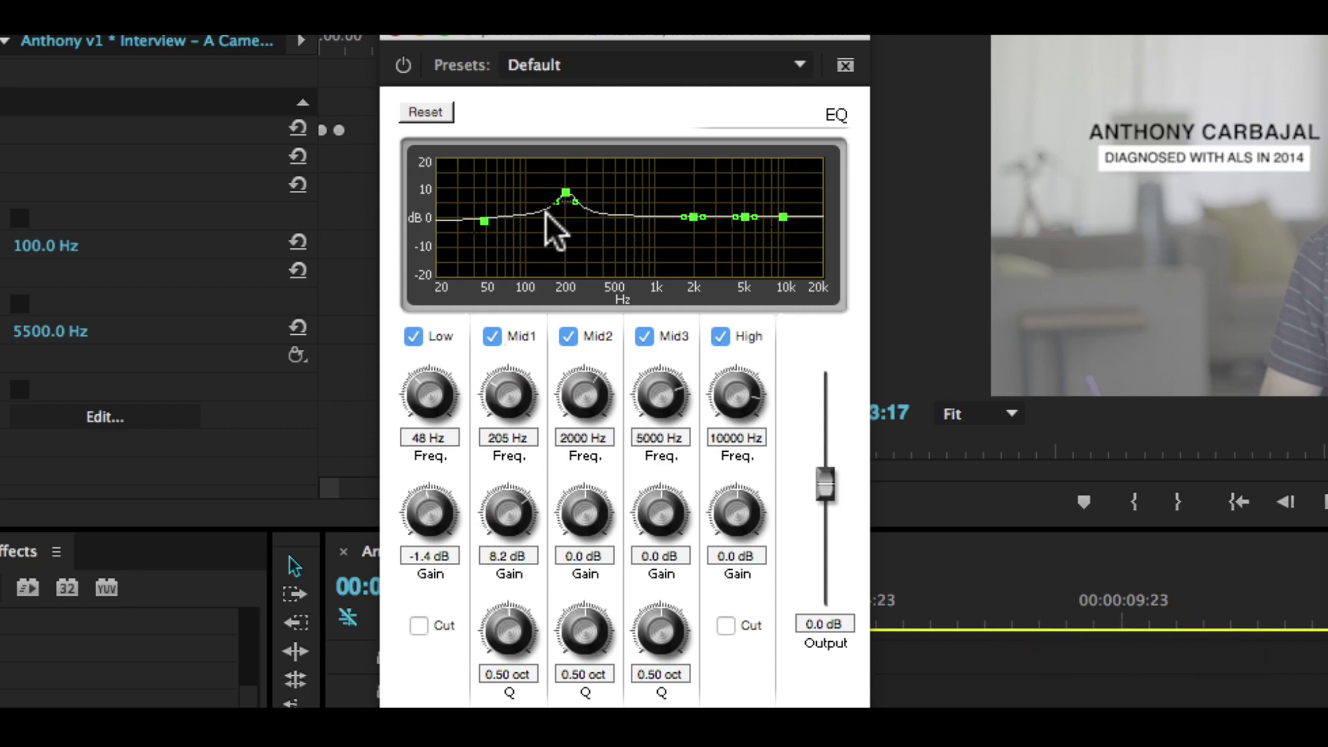
pyautogui.press('super+s')
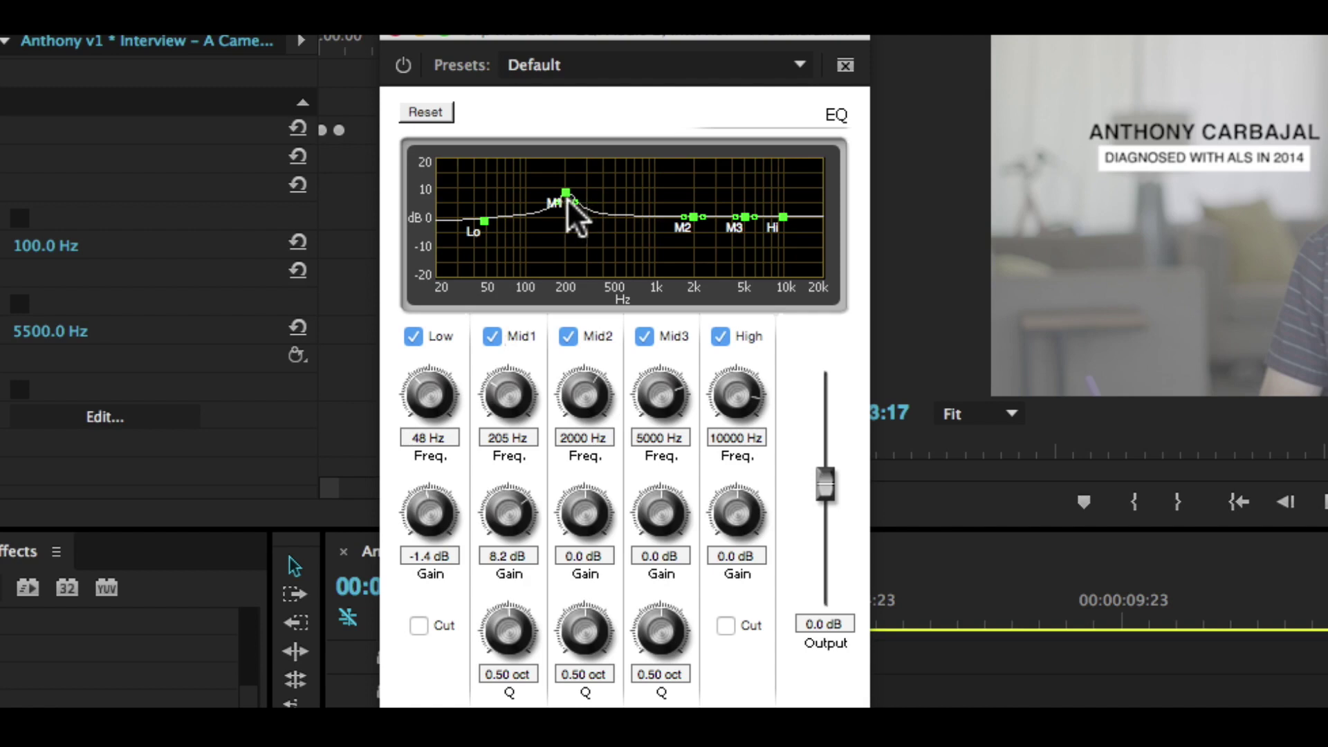
pyautogui.moveTo(578, 200); pyautogui.dragTo(608, 202)
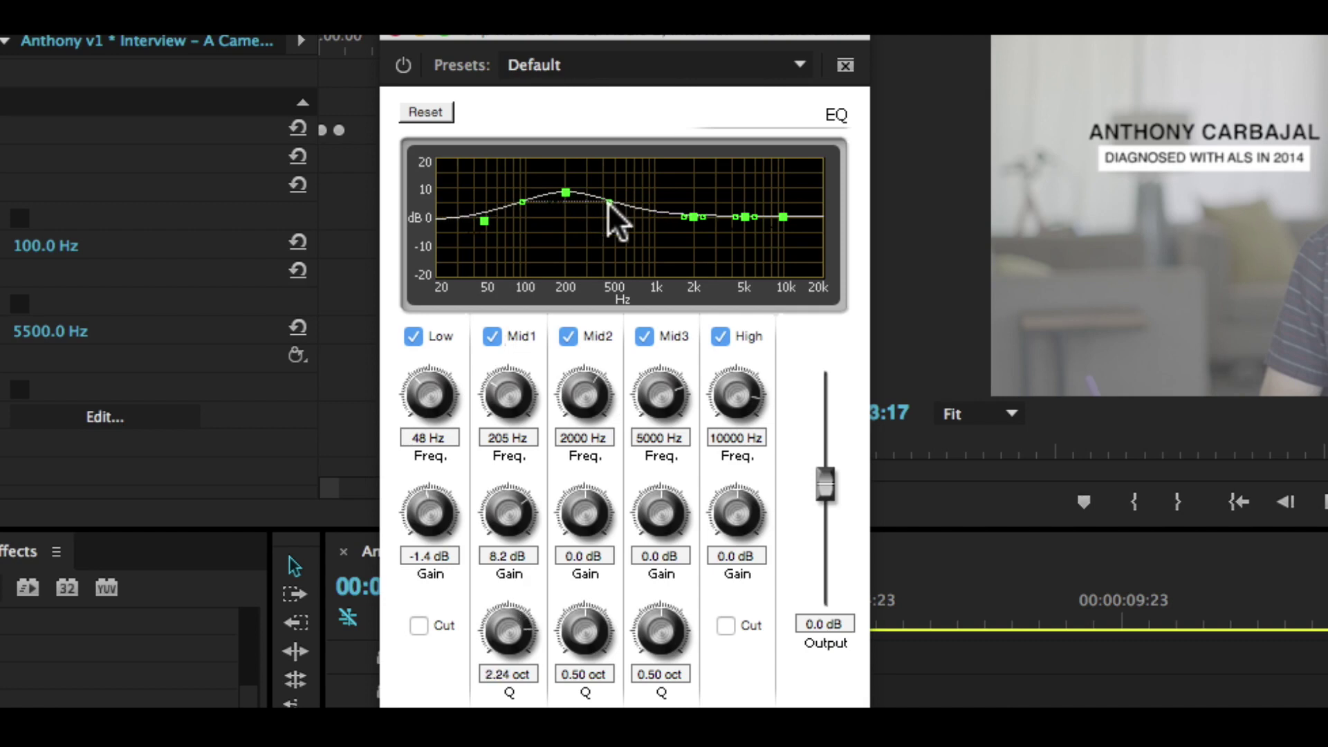
pyautogui.moveTo(567, 192); pyautogui.dragTo(575, 189)
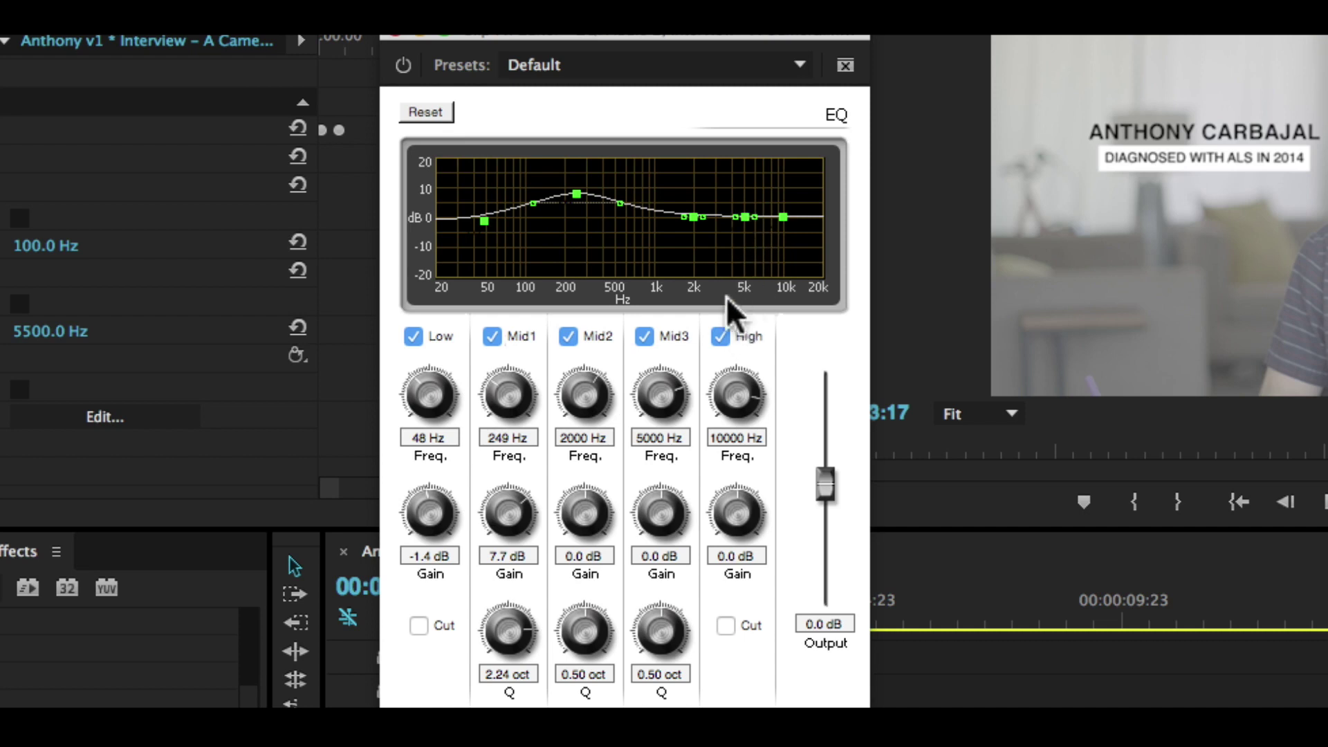
# Set Mid3 to about -1.8 dB at 5403 Hz with a 0.70 oct Q, and Mid2 to about 3.6 dB at 1608 Hz.
pyautogui.moveTo(743, 216); pyautogui.dragTo(747, 268)
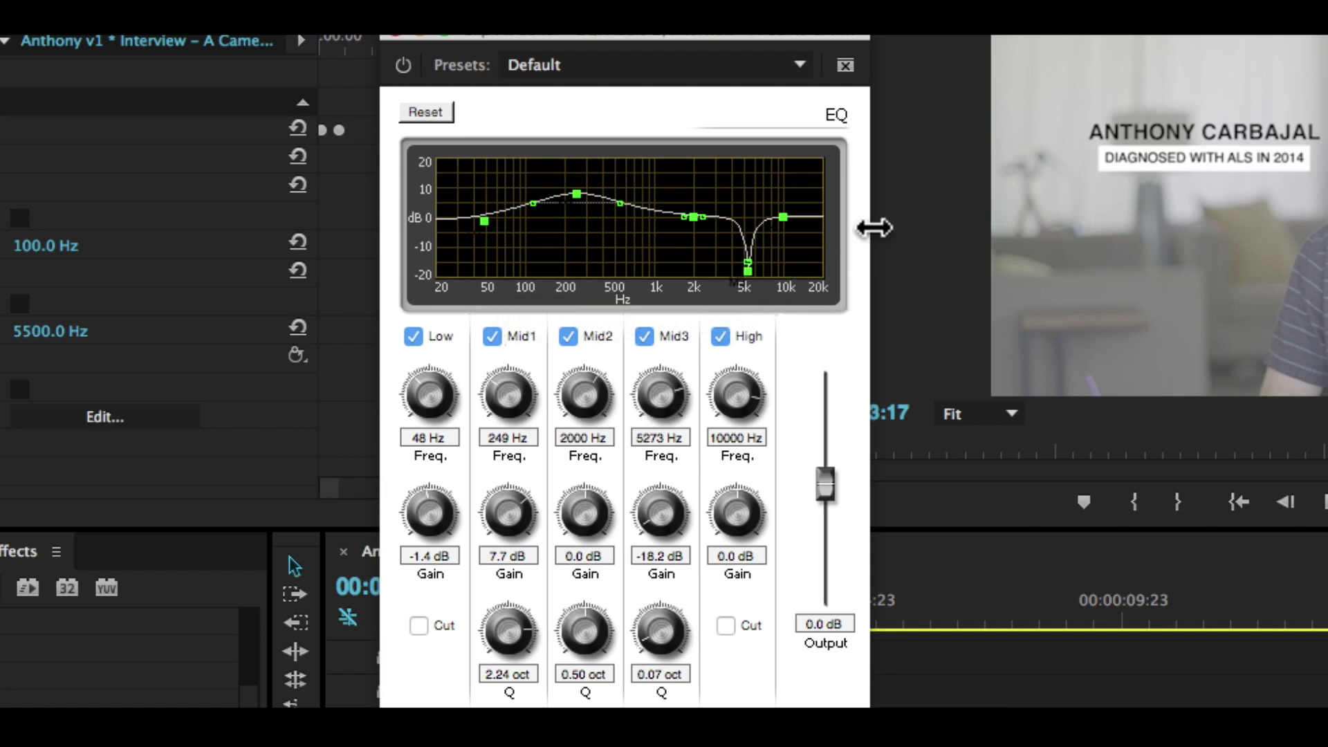
pyautogui.moveTo(747, 269); pyautogui.dragTo(761, 215)
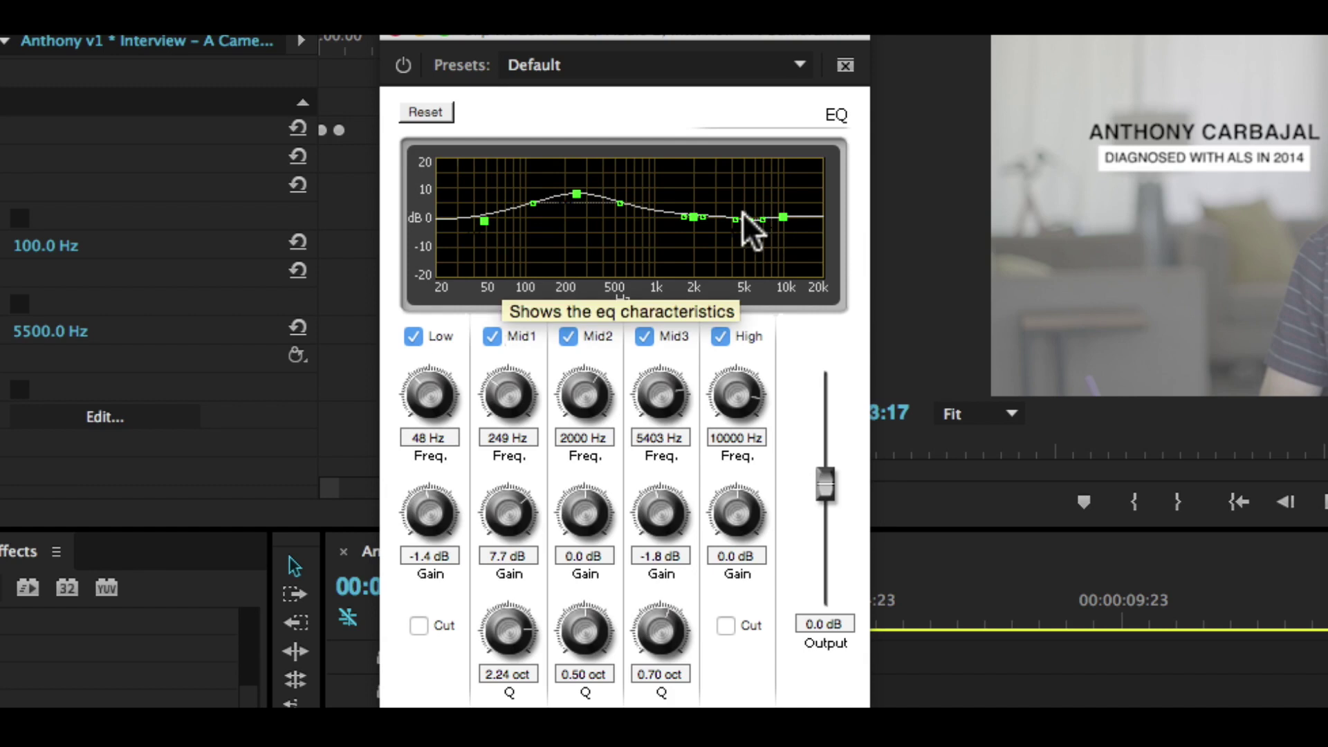
pyautogui.moveTo(687, 211); pyautogui.dragTo(680, 202)
# Roll off both ends of the EQ curve: Low to about -15.0 dB at 36 Hz, High to about -12.7 dB at 12022 Hz.
pyautogui.moveTo(783, 217); pyautogui.dragTo(790, 238)
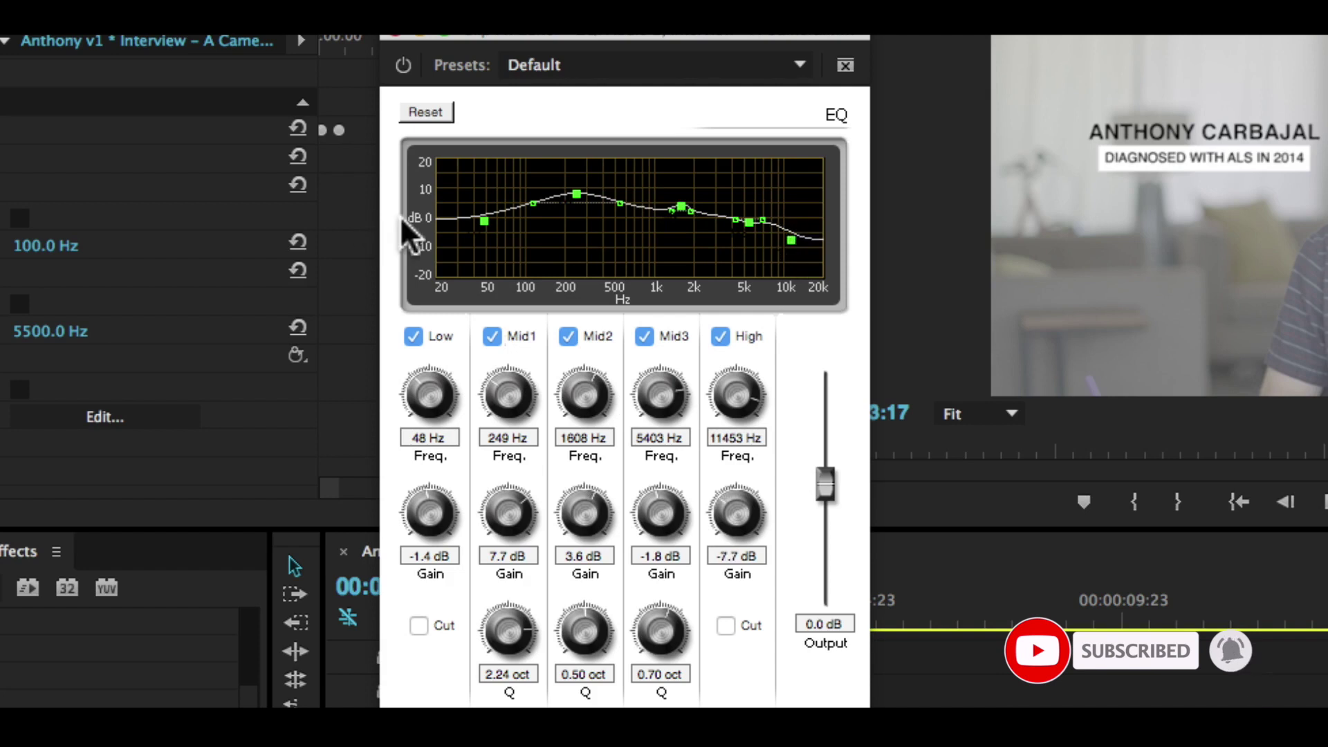
pyautogui.moveTo(484, 220); pyautogui.dragTo(466, 237)
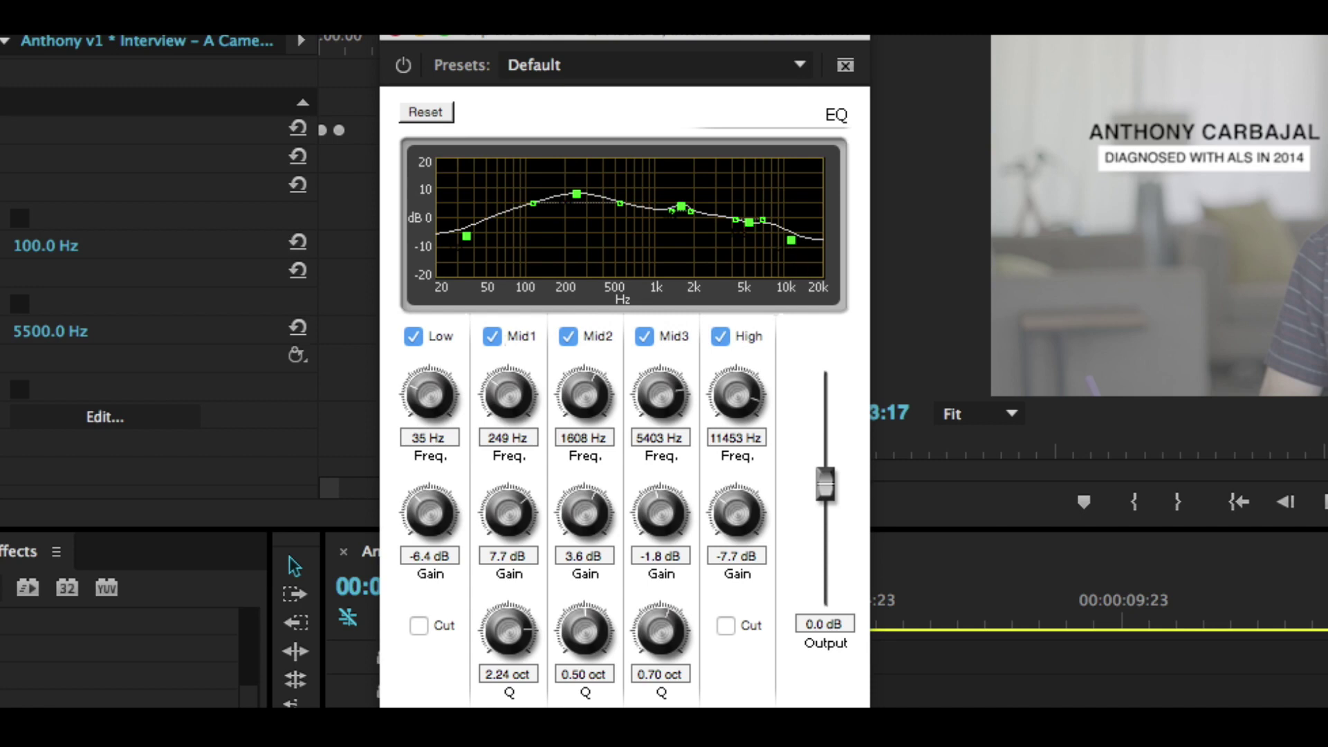
pyautogui.moveTo(790, 242); pyautogui.dragTo(793, 251)
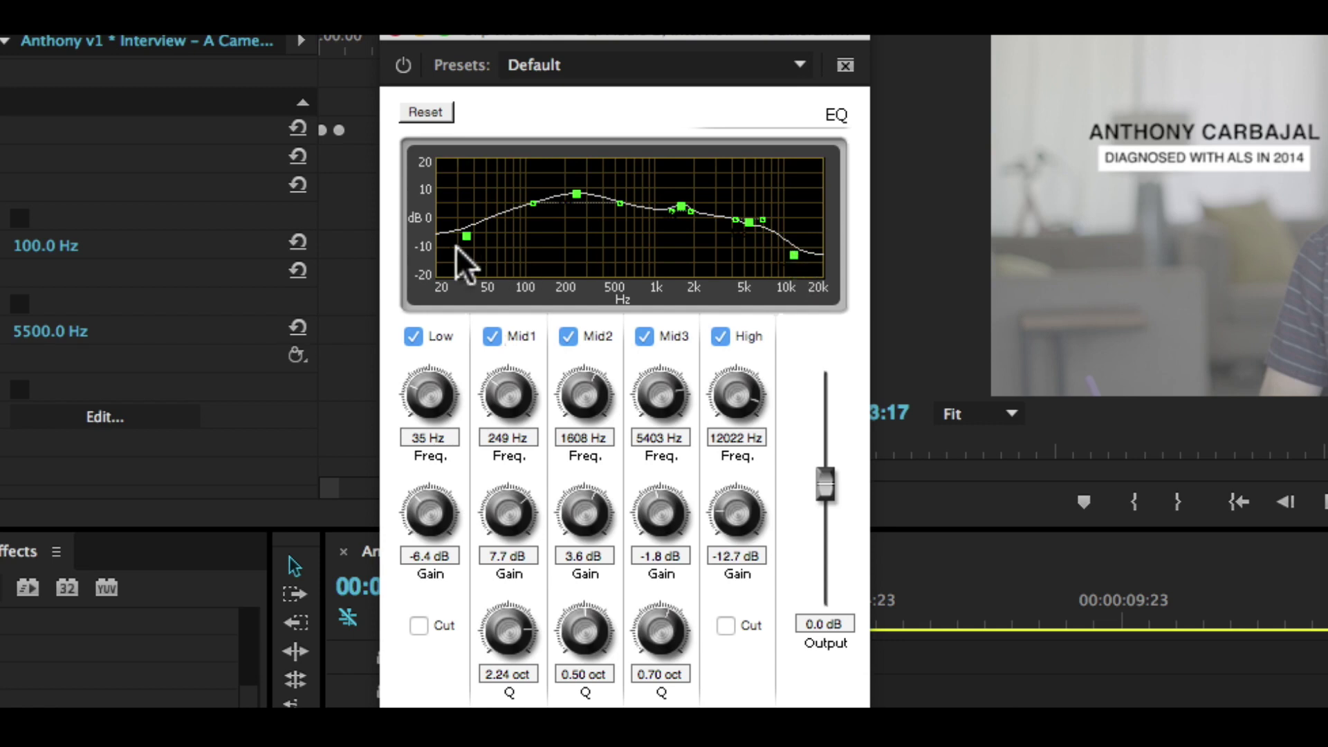
pyautogui.moveTo(463, 234); pyautogui.dragTo(466, 258)
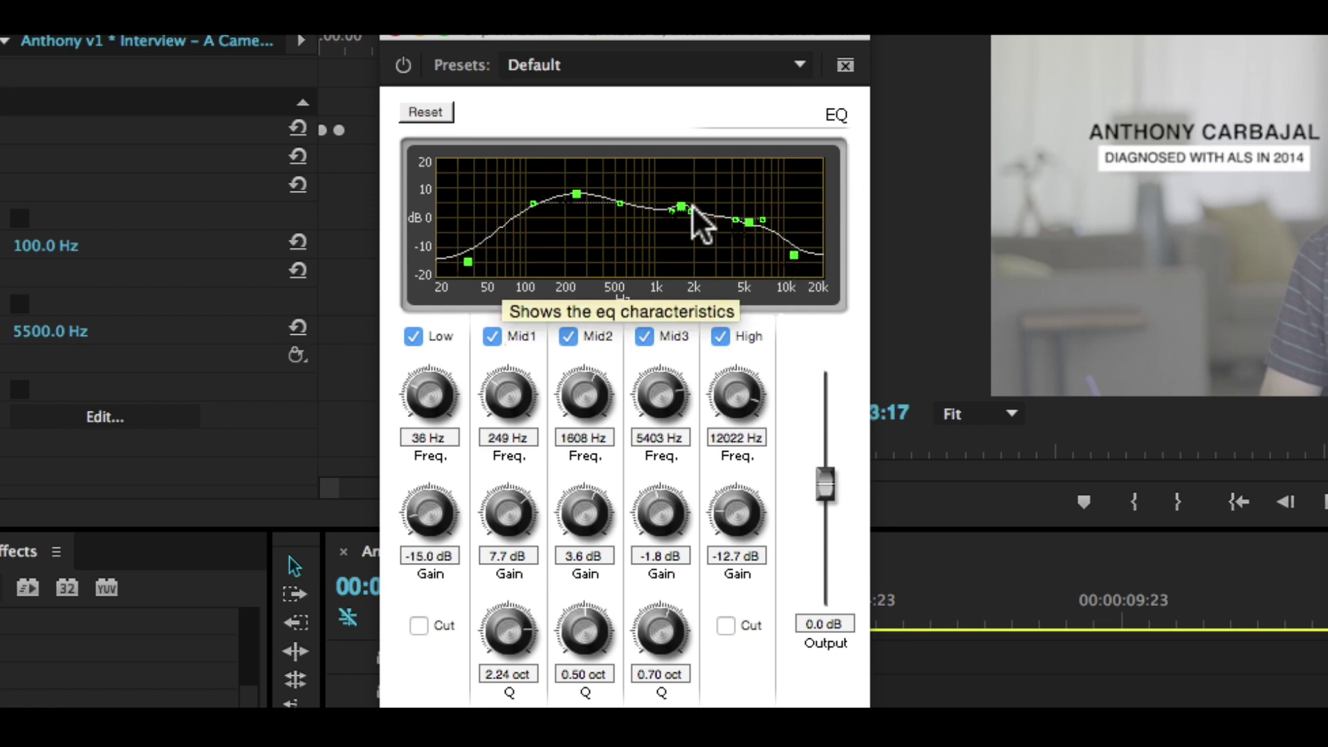
# Fine-tune the EQ bands: Mid2 Q to about 1.12 oct, Low gain to about -15.4 dB and Mid1 Q to about 2.14 oct.
pyautogui.moveTo(691, 209); pyautogui.dragTo(703, 208)
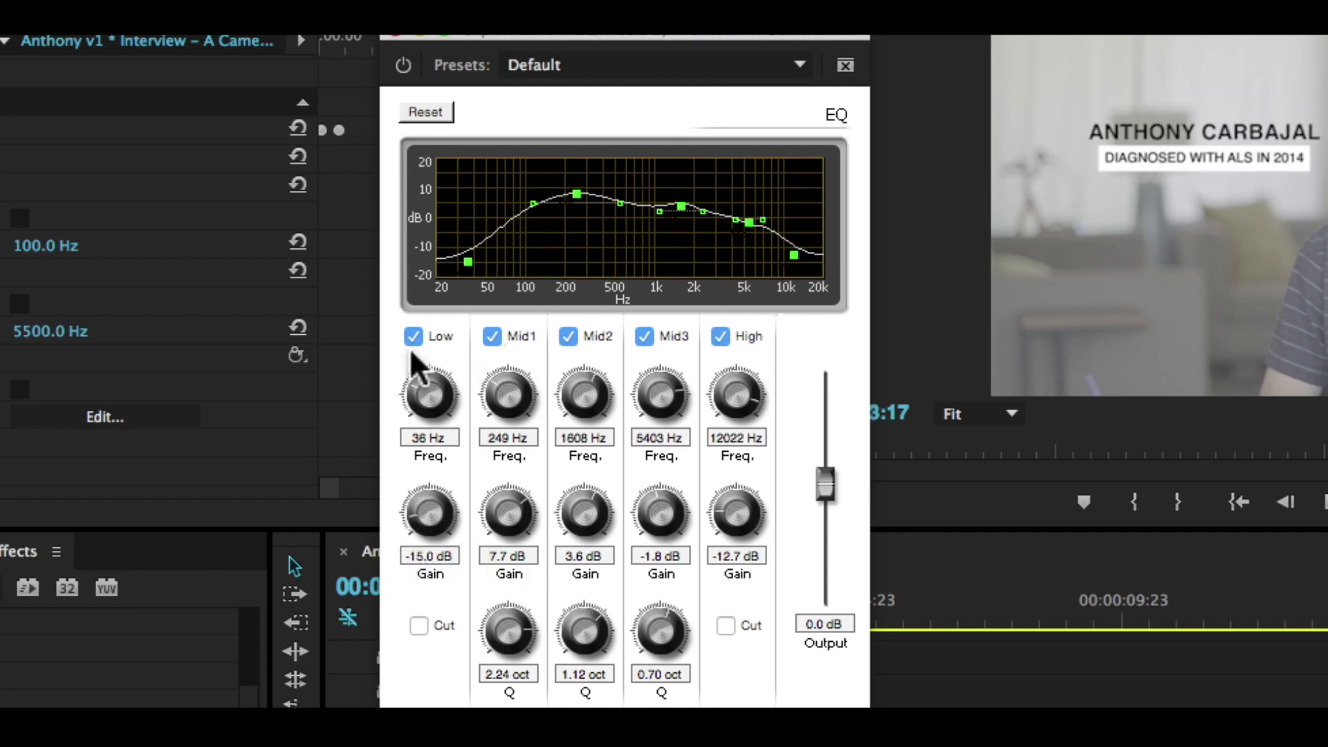
pyautogui.moveTo(417, 517)
pyautogui.mouseDown()
pyautogui.moveTo(439, 509)
pyautogui.moveTo(478, 529)
pyautogui.moveTo(430, 534)
pyautogui.moveTo(411, 523)
pyautogui.moveTo(422, 508)
pyautogui.mouseUp()
pyautogui.moveTo(509, 631)
pyautogui.mouseDown()
pyautogui.moveTo(419, 627)
pyautogui.moveTo(511, 635)
pyautogui.mouseUp()
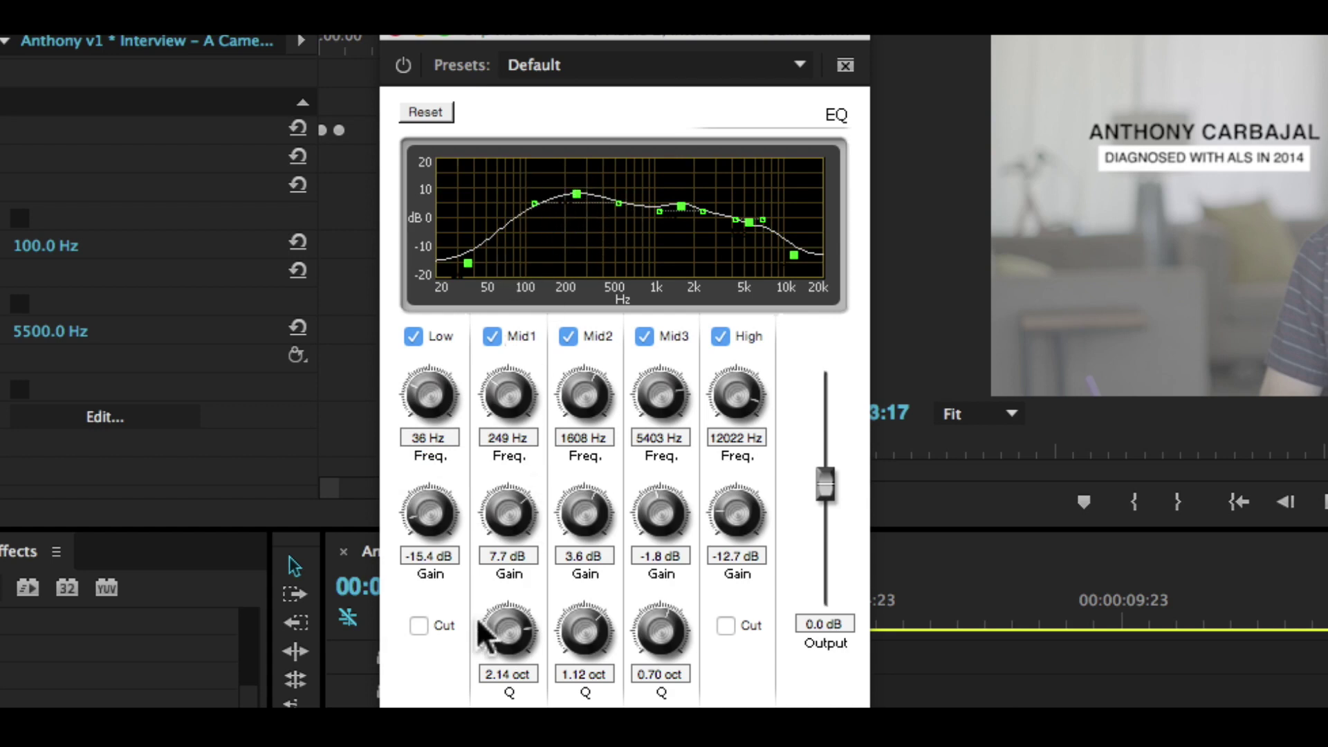
# Try the Cut filter on the Low and High bands and switch both off again.
pyautogui.click(418, 626)
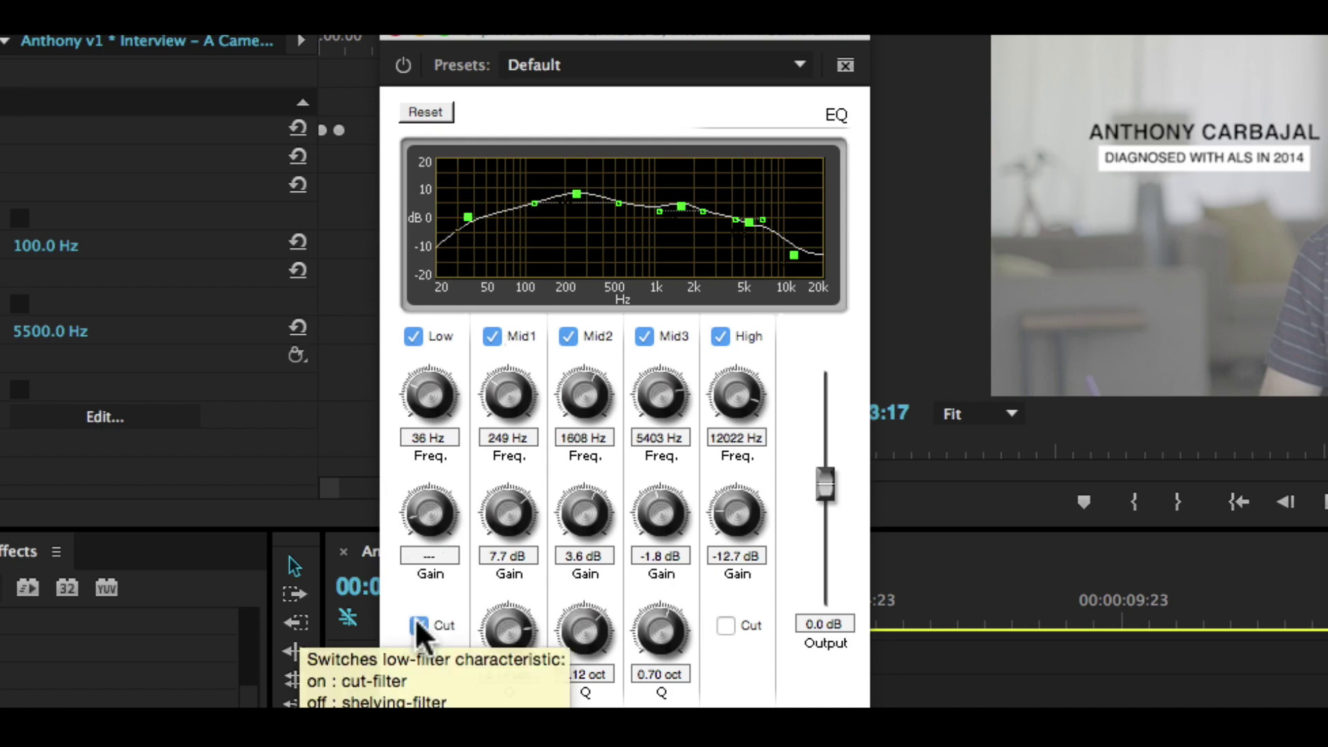
pyautogui.click(725, 626)
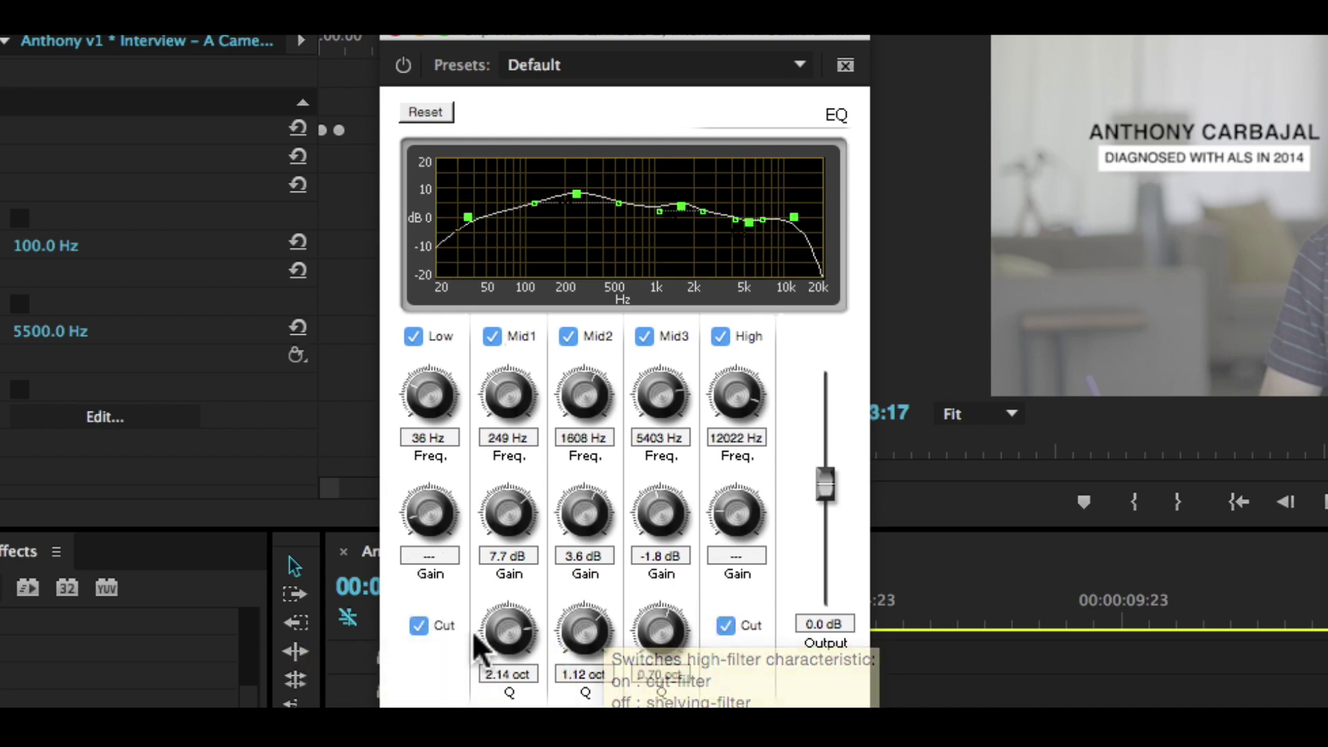
pyautogui.click(419, 626)
pyautogui.click(725, 626)
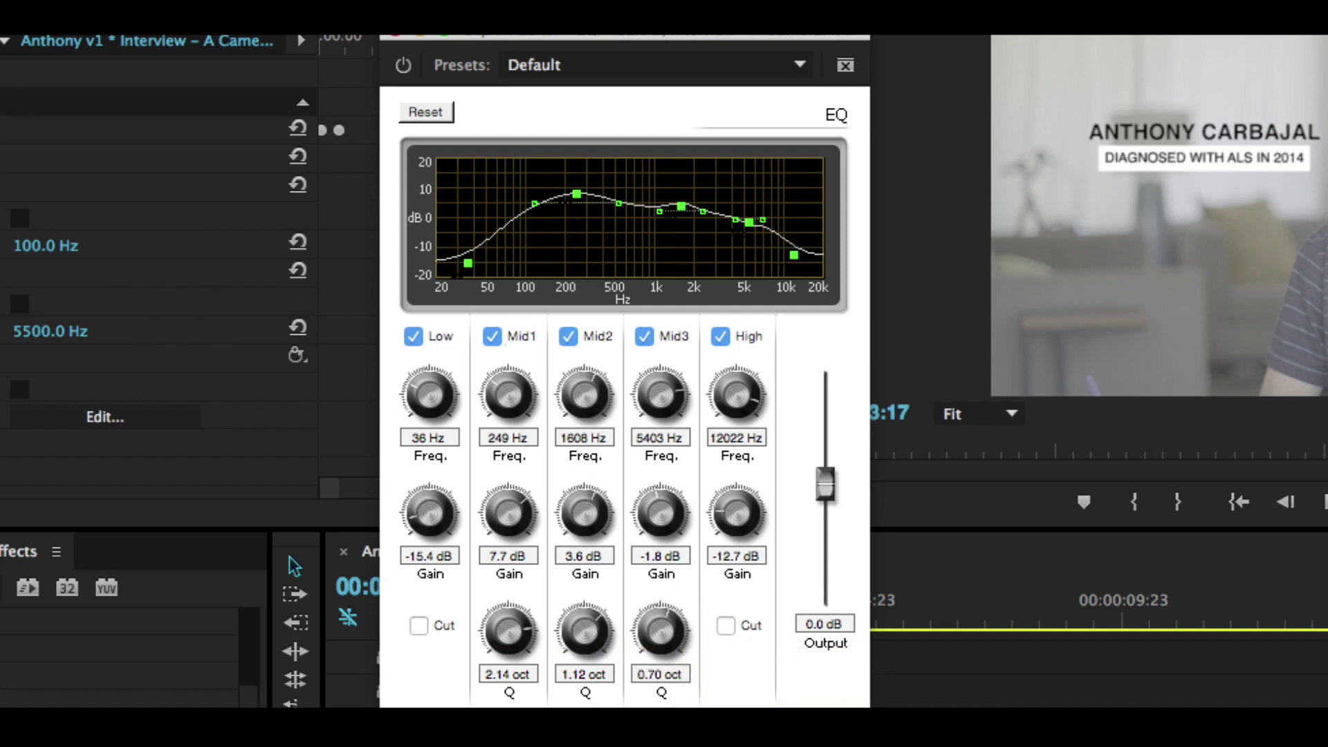
# Raise the Low band's frequency to about 82 Hz with its Cut filter on, and switch the filter back off.
pyautogui.click(423, 625)
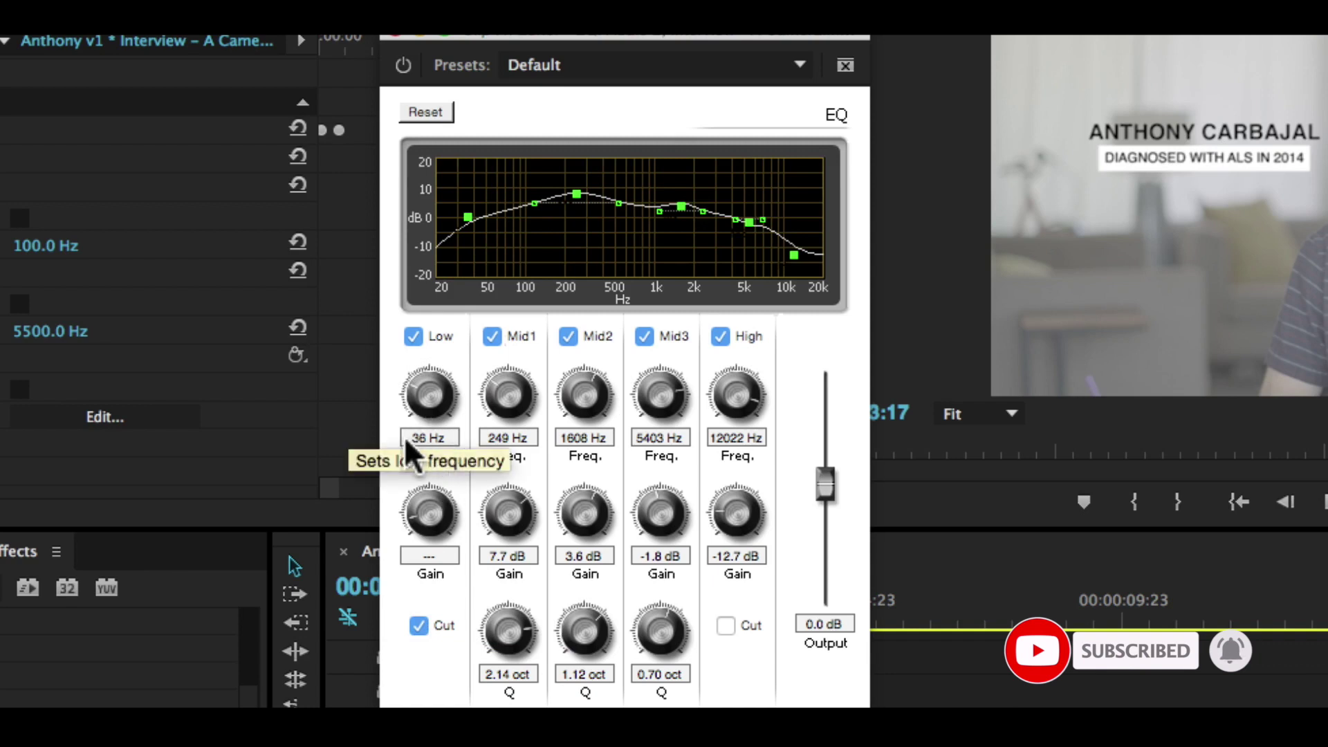
pyautogui.moveTo(438, 406); pyautogui.dragTo(450, 382)
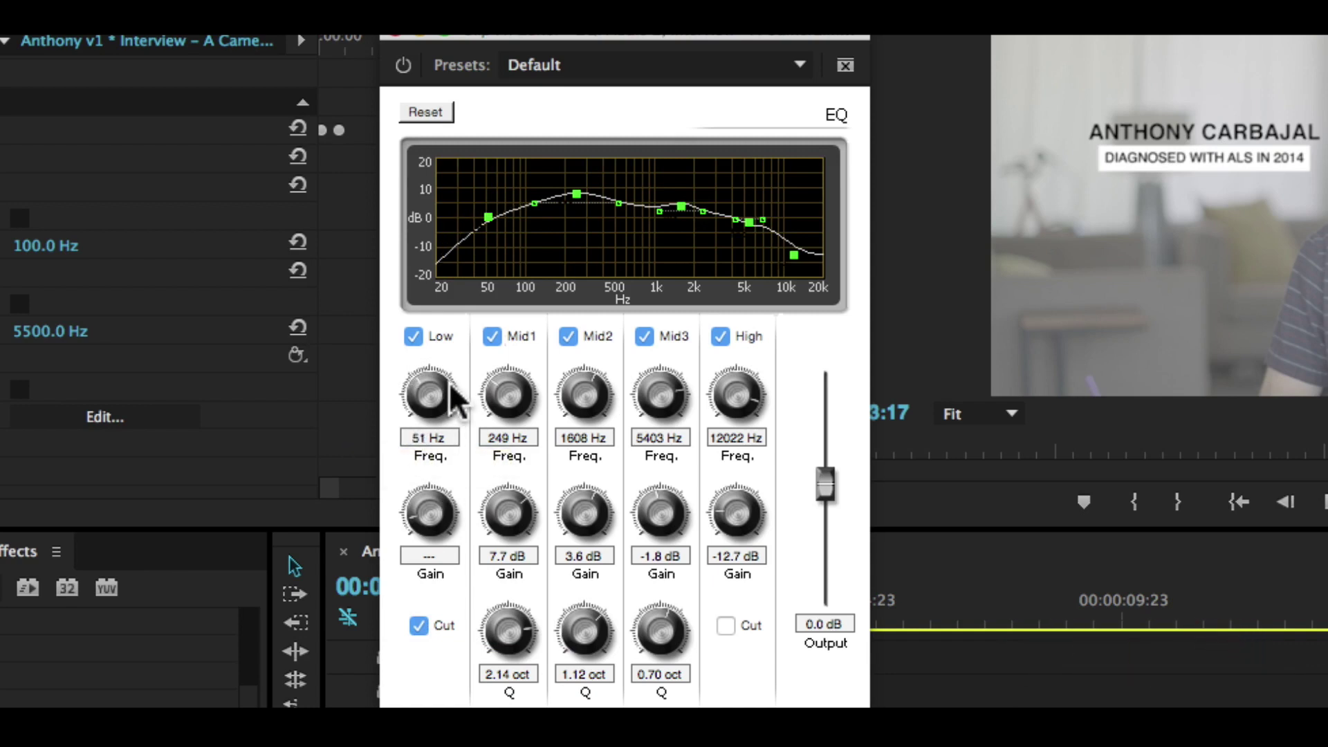
pyautogui.moveTo(493, 211); pyautogui.dragTo(512, 210)
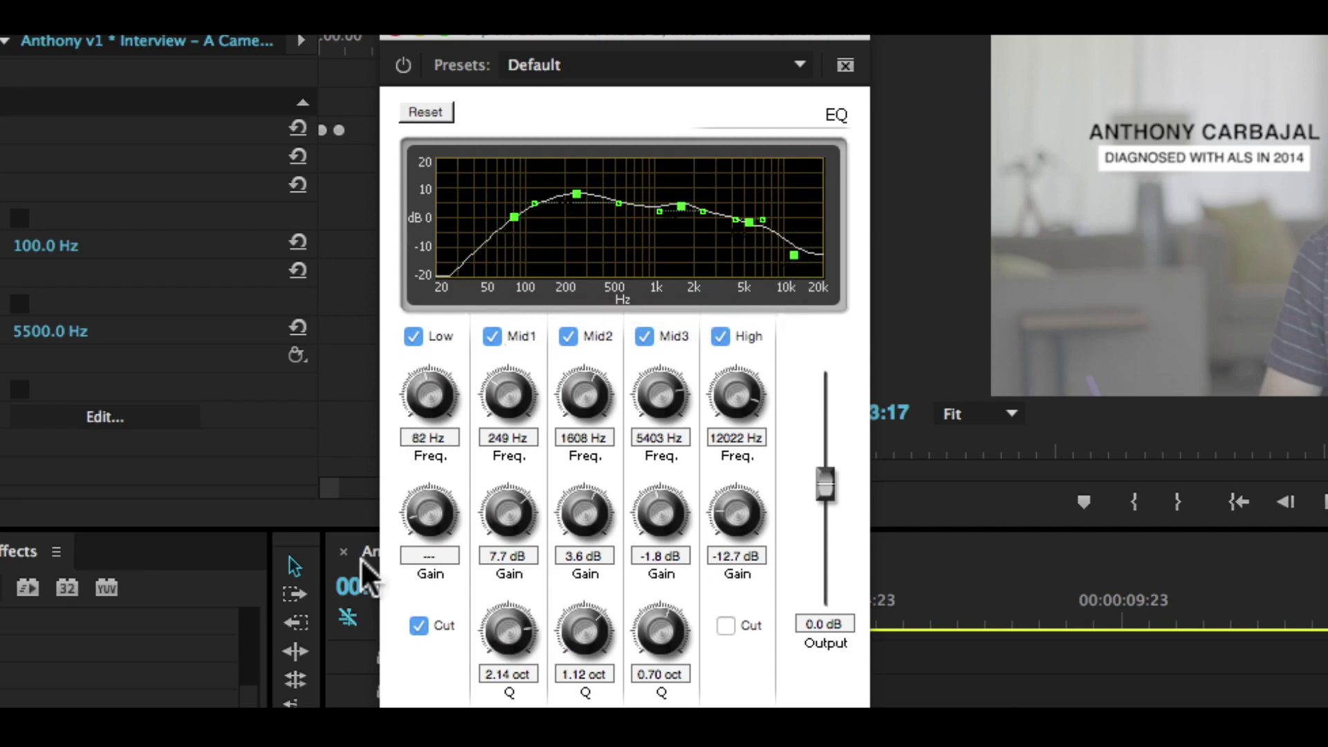
pyautogui.click(418, 625)
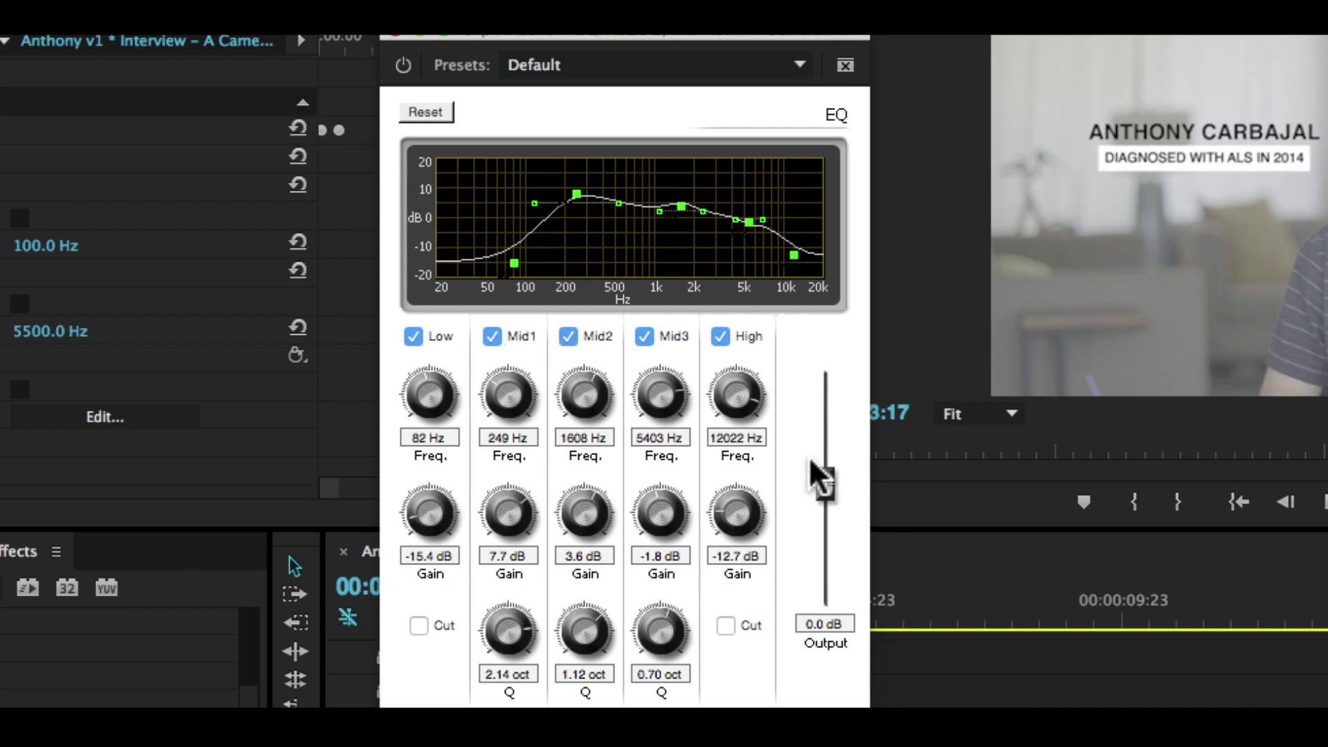
# Raise the EQ's Mid1 to about 8.7 dB at 255 Hz, Mid2 to 6.0 dB and Mid3 to 0.5 dB at 6402 Hz, with Output at -1.4 dB.
pyautogui.moveTo(819, 478); pyautogui.dragTo(840, 499)
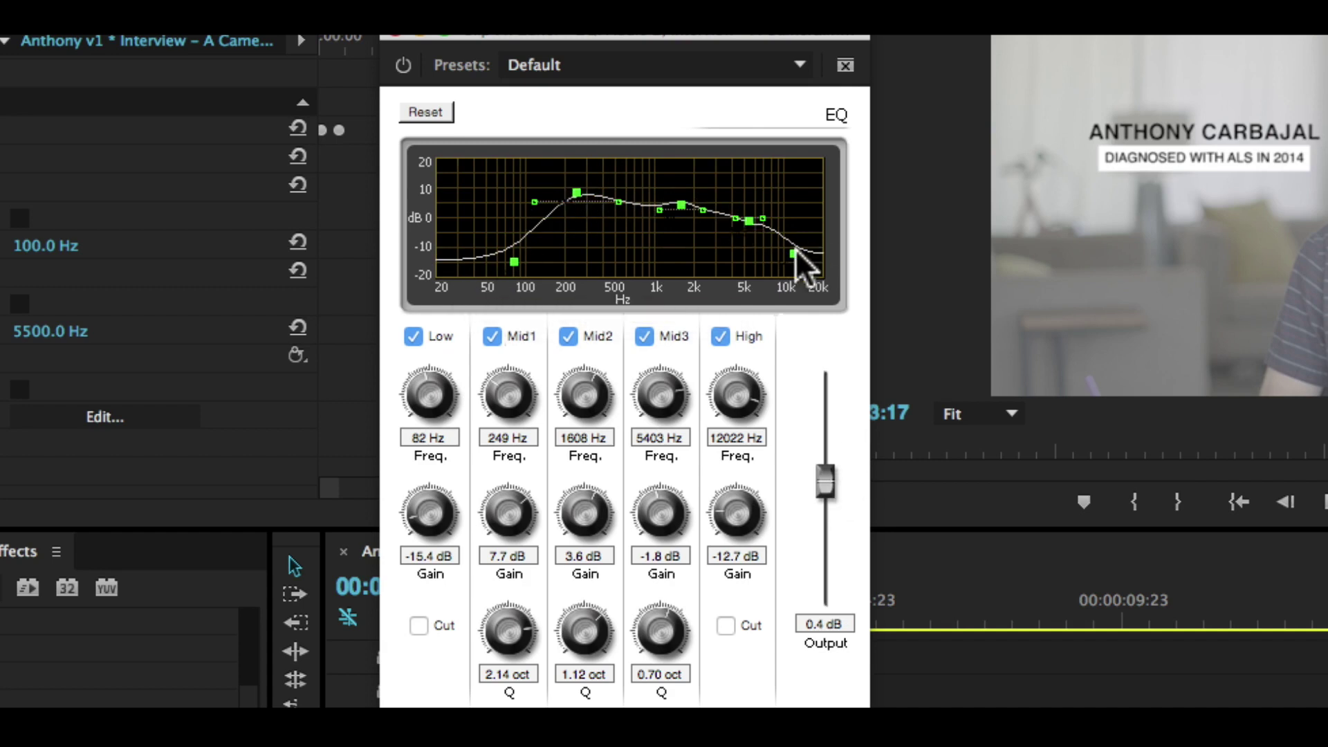
pyautogui.moveTo(576, 192); pyautogui.dragTo(577, 184)
pyautogui.moveTo(680, 202); pyautogui.dragTo(679, 194)
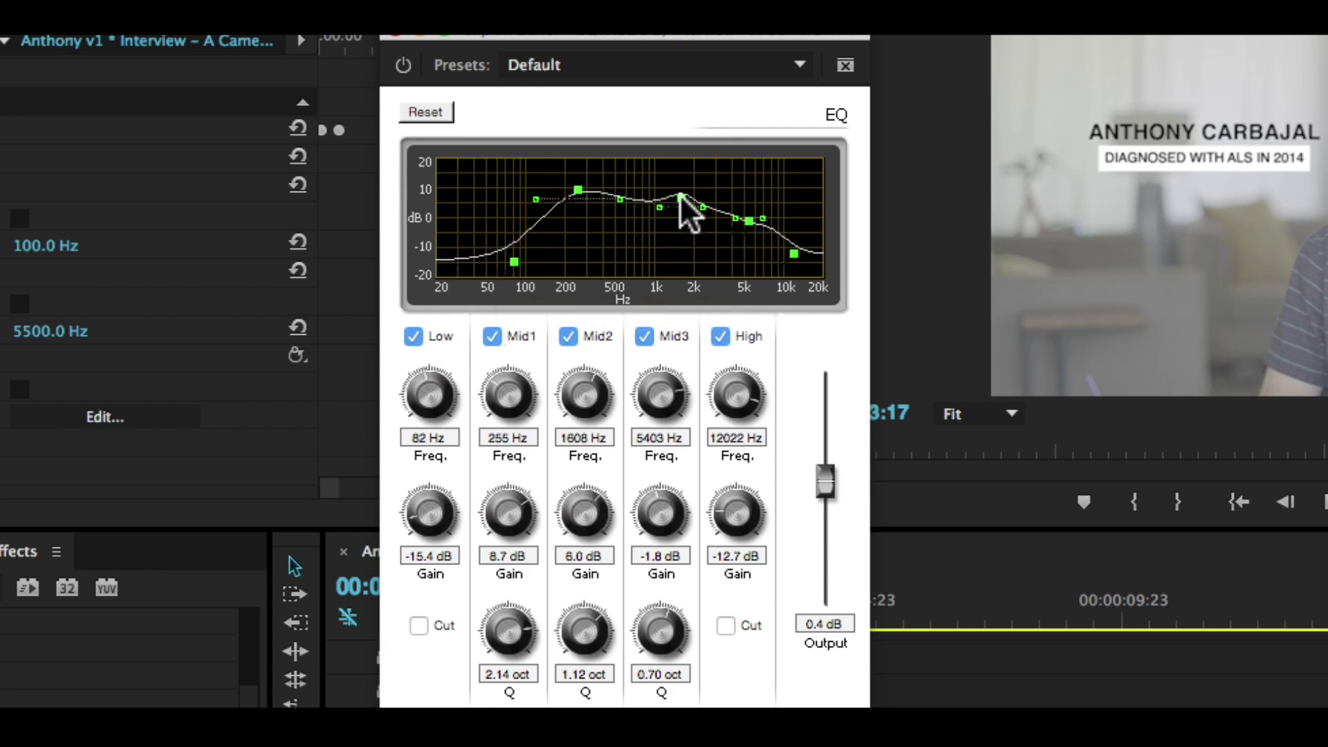
pyautogui.moveTo(750, 219); pyautogui.dragTo(759, 215)
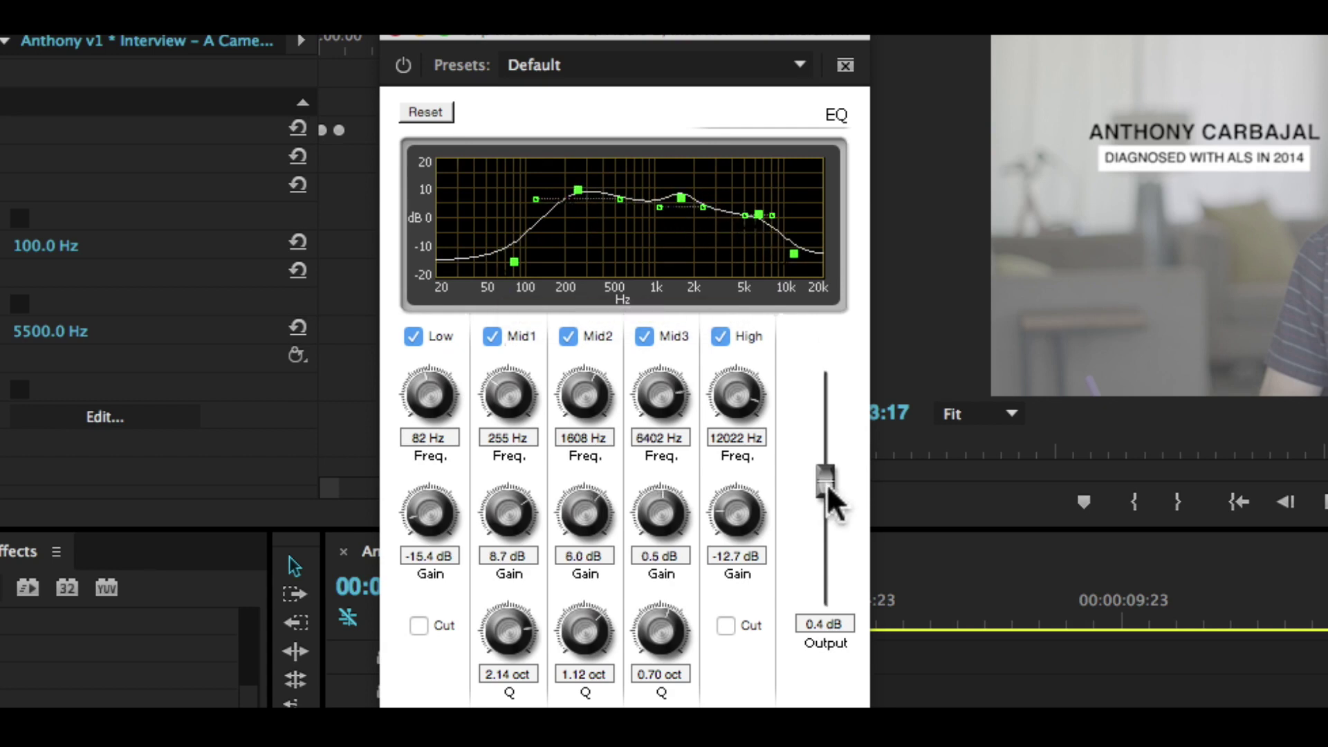
pyautogui.moveTo(830, 495); pyautogui.dragTo(830, 497)
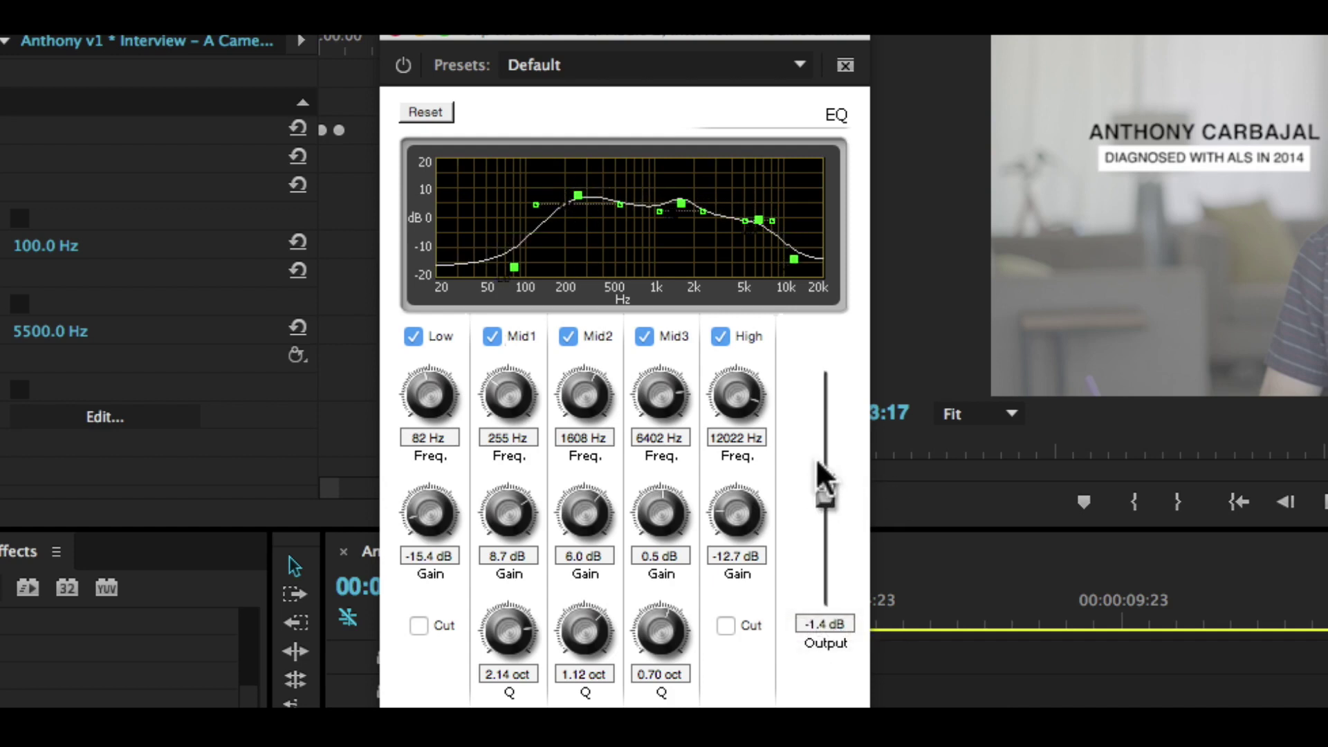
# View the available EQ presets without choosing one, and move the EQ editor aside to uncover the timeline.
pyautogui.click(622, 56)
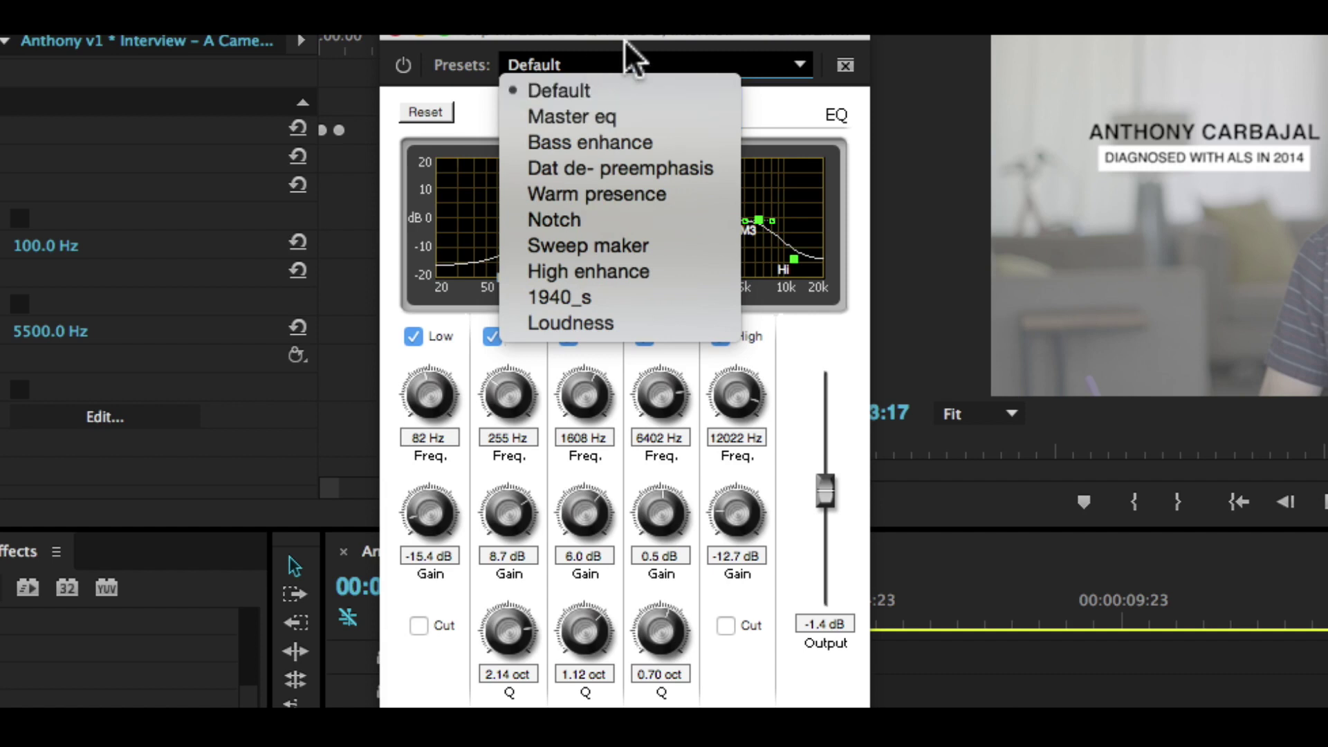
pyautogui.click(692, 38)
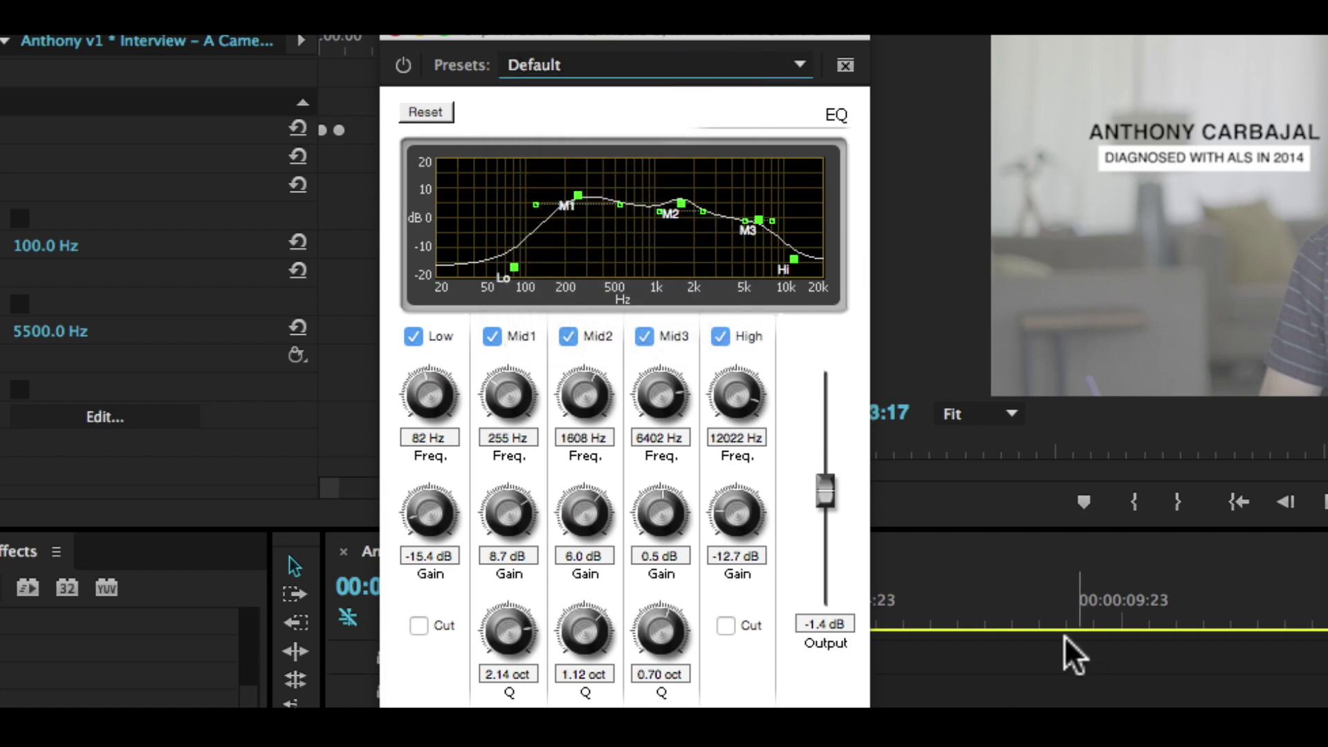
pyautogui.moveTo(513, 29); pyautogui.dragTo(221, 52)
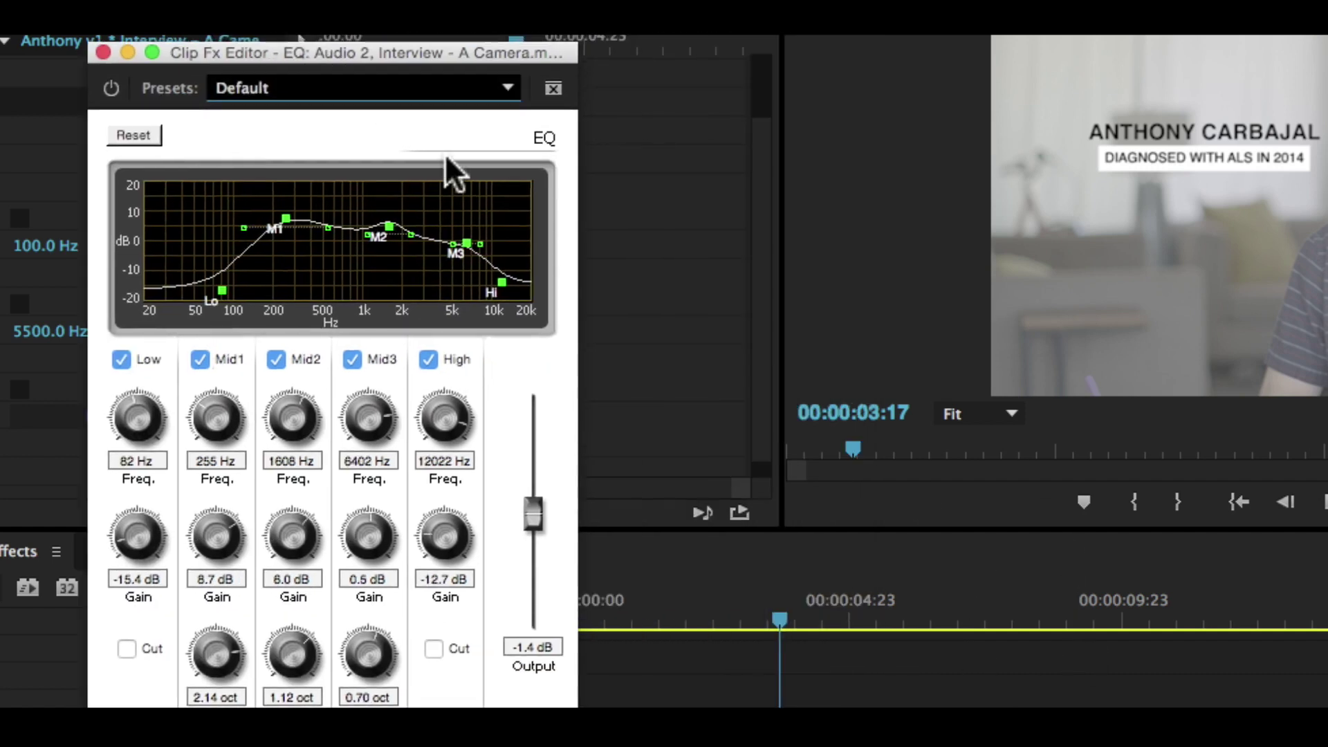
# Audition the equalized interview audio from several points in the first eight seconds and close the EQ editor.
pyautogui.click(649, 617)
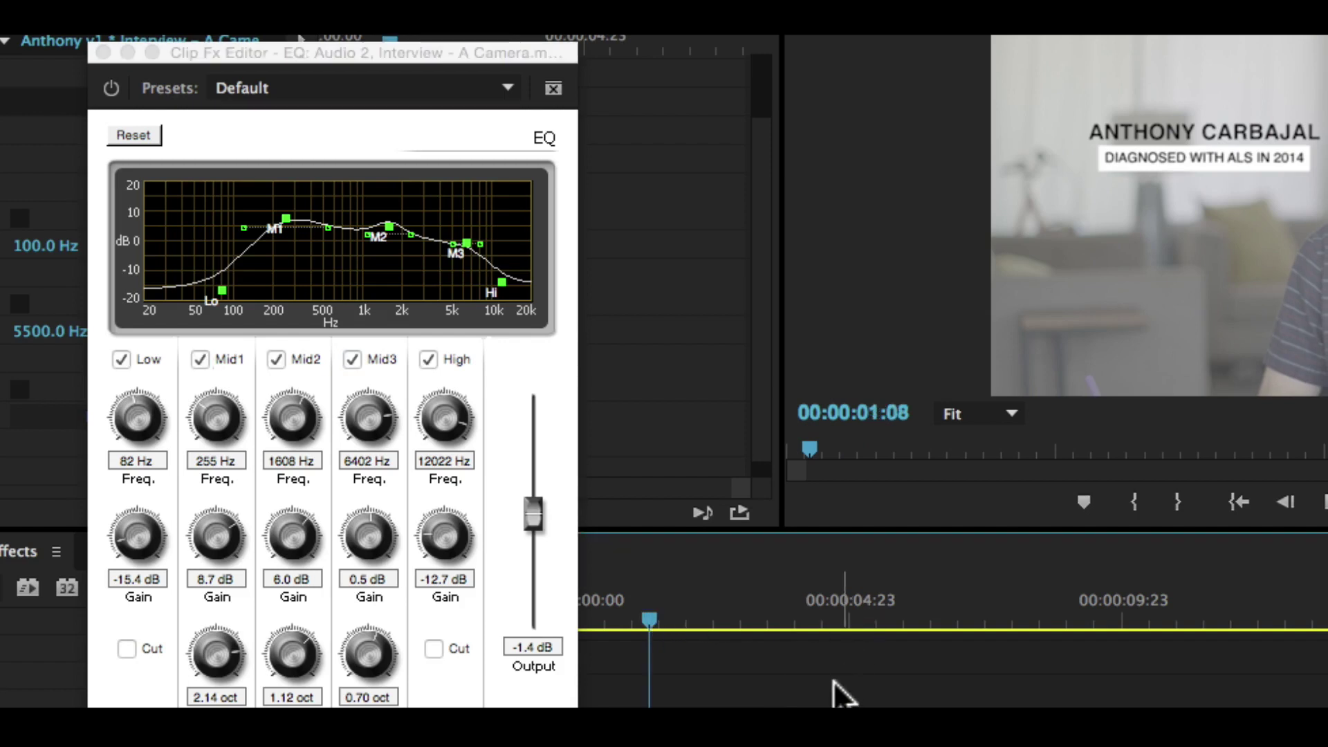
pyautogui.click(853, 691)
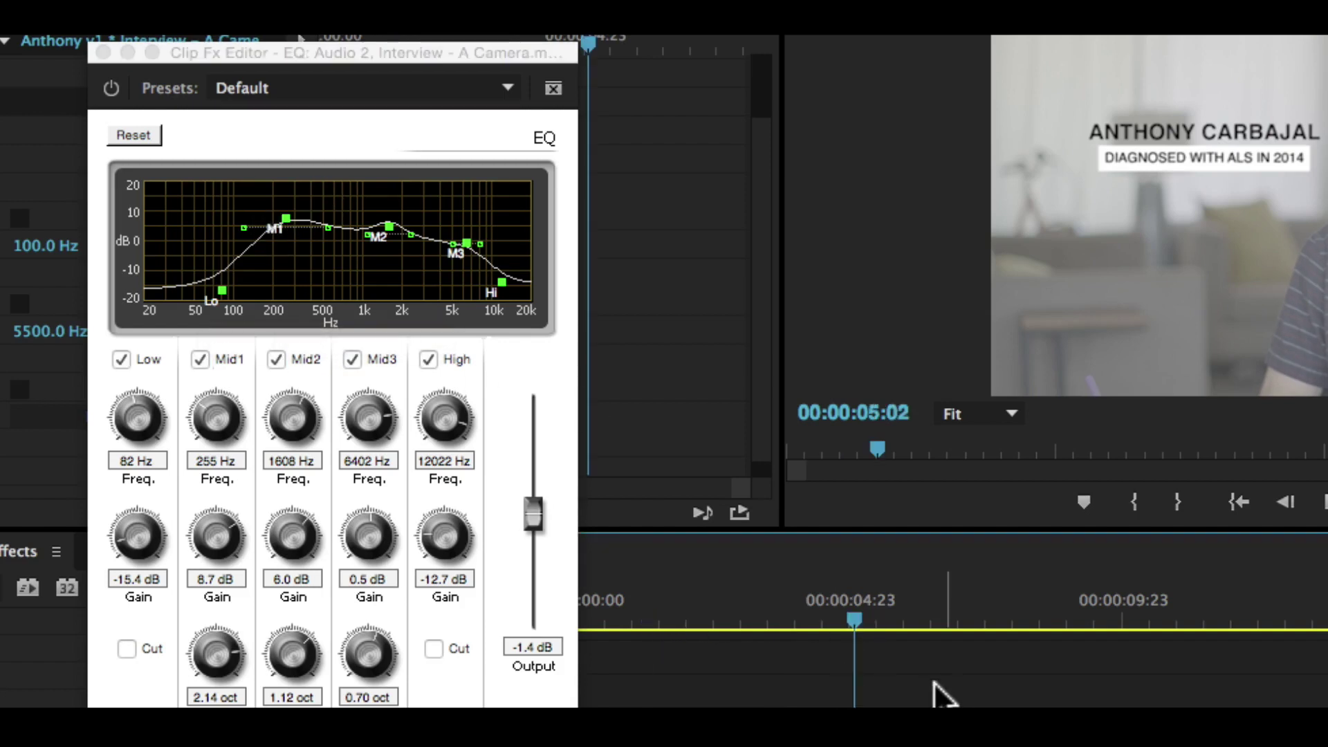
pyautogui.moveTo(726, 609); pyautogui.dragTo(774, 611)
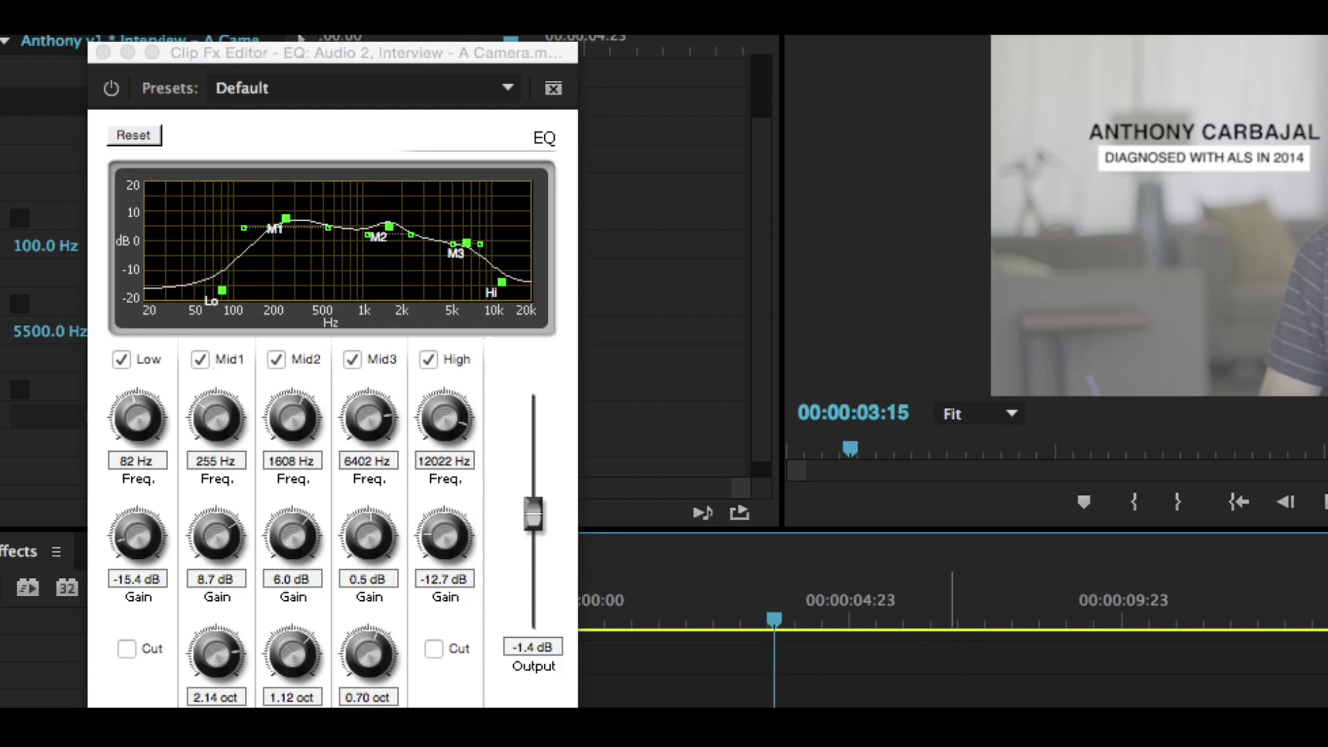
pyautogui.click(1012, 626)
pyautogui.press('space')
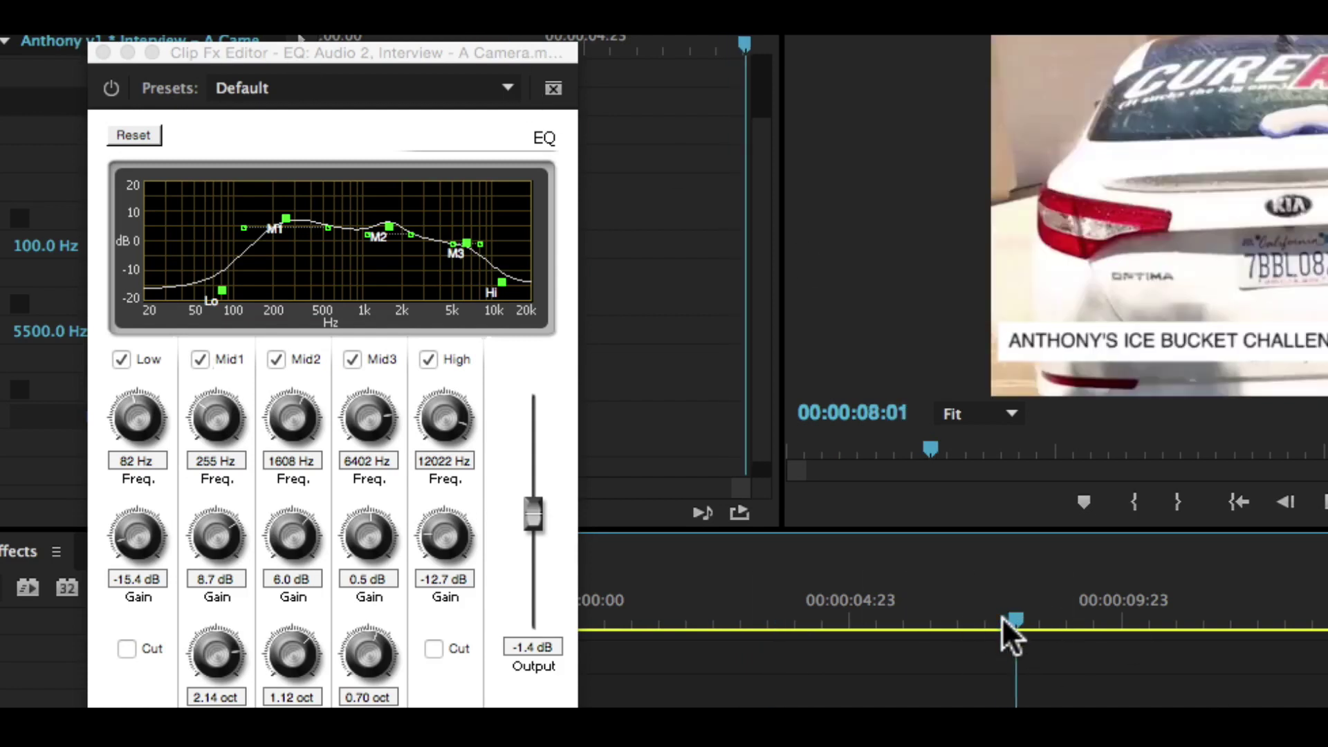
pyautogui.click(817, 612)
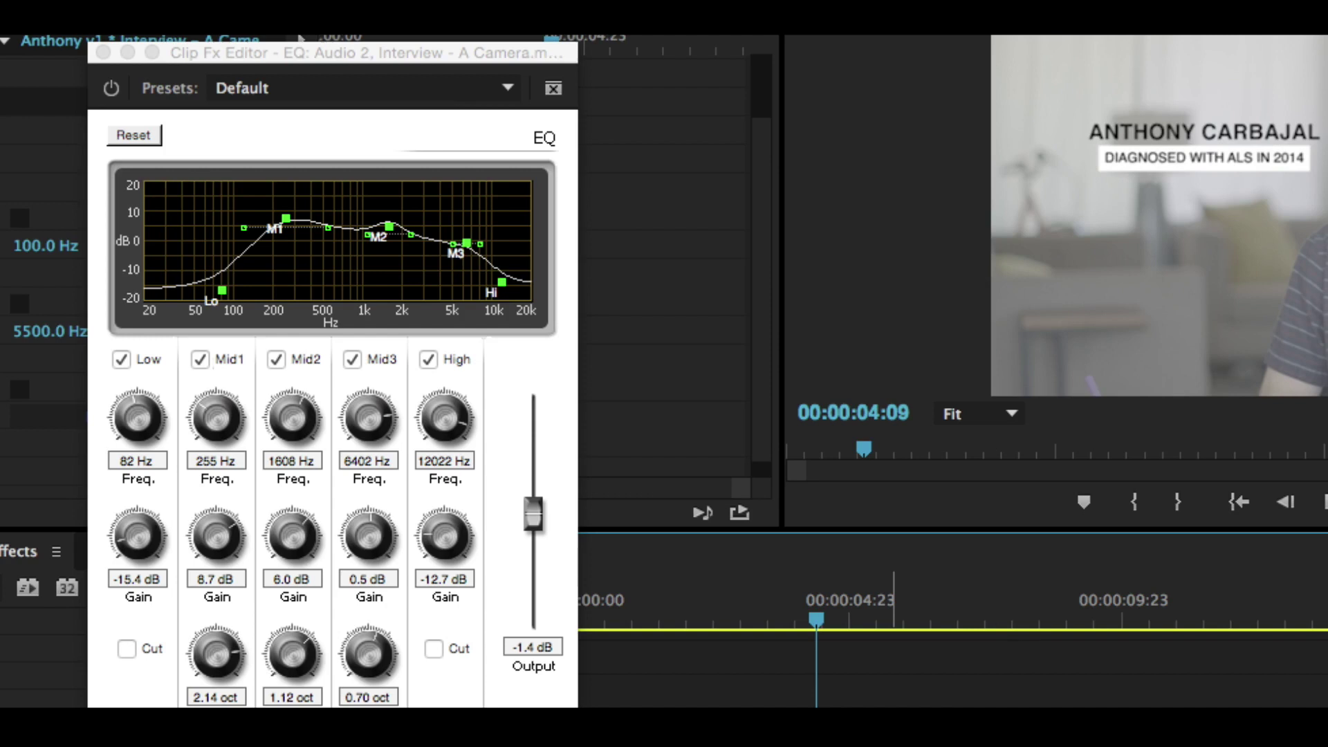
pyautogui.click(103, 52)
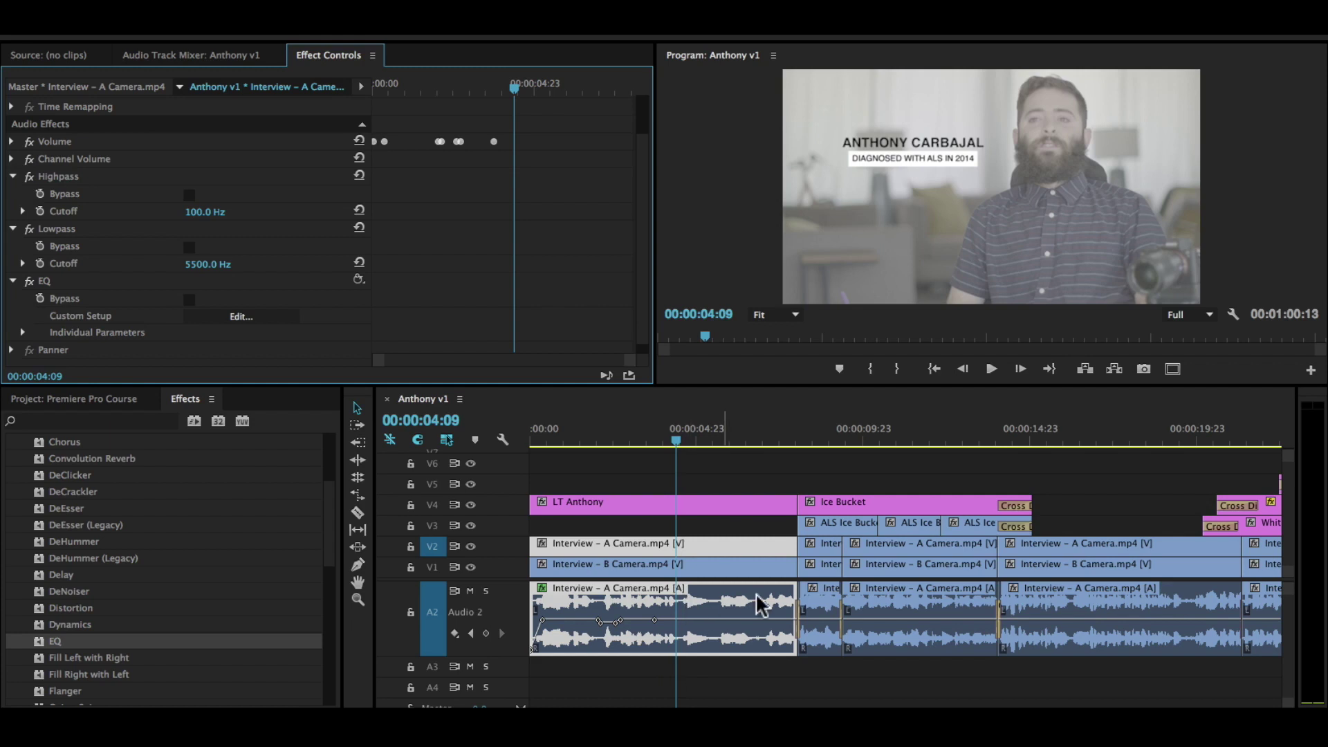
# Try copying the EQ effect from the first interview clip onto all the remaining interview clips on Audio 2.
pyautogui.click(973, 448)
pyautogui.press('-')
pyautogui.press('-')
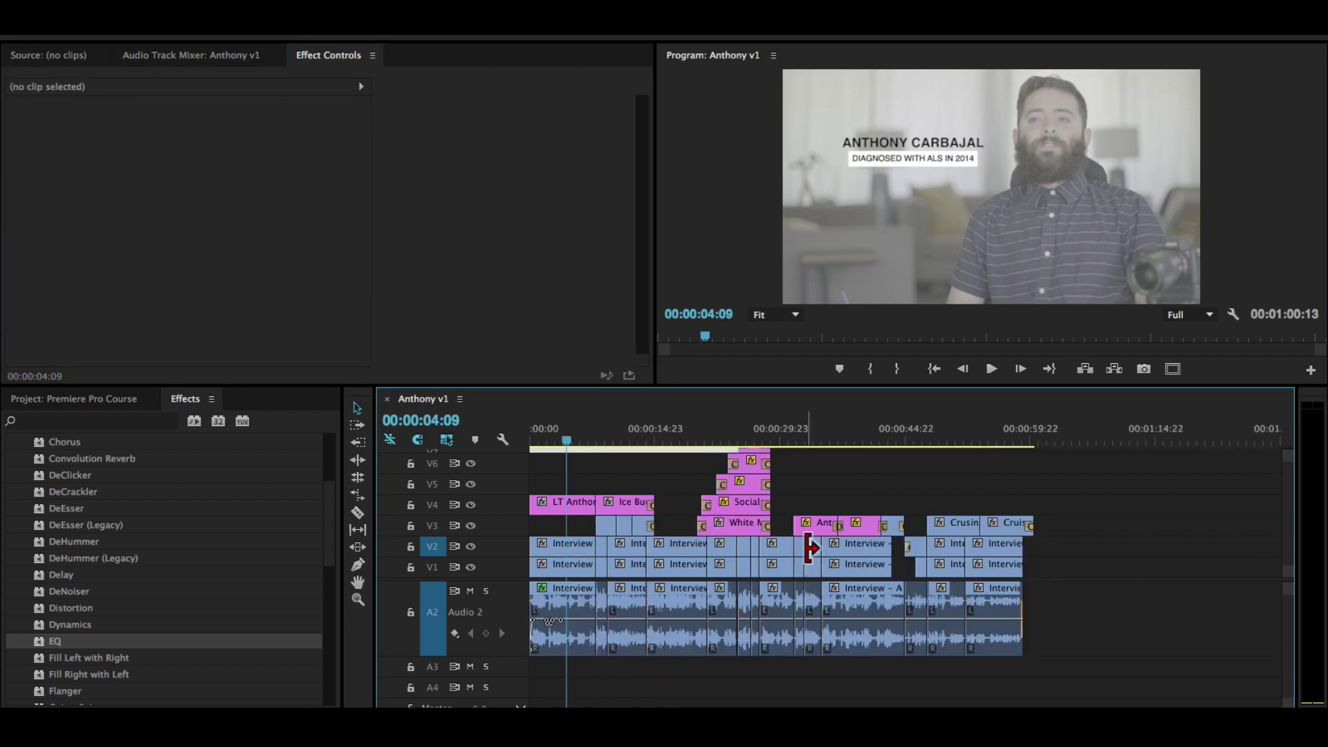
pyautogui.click(574, 600)
pyautogui.click(58, 333)
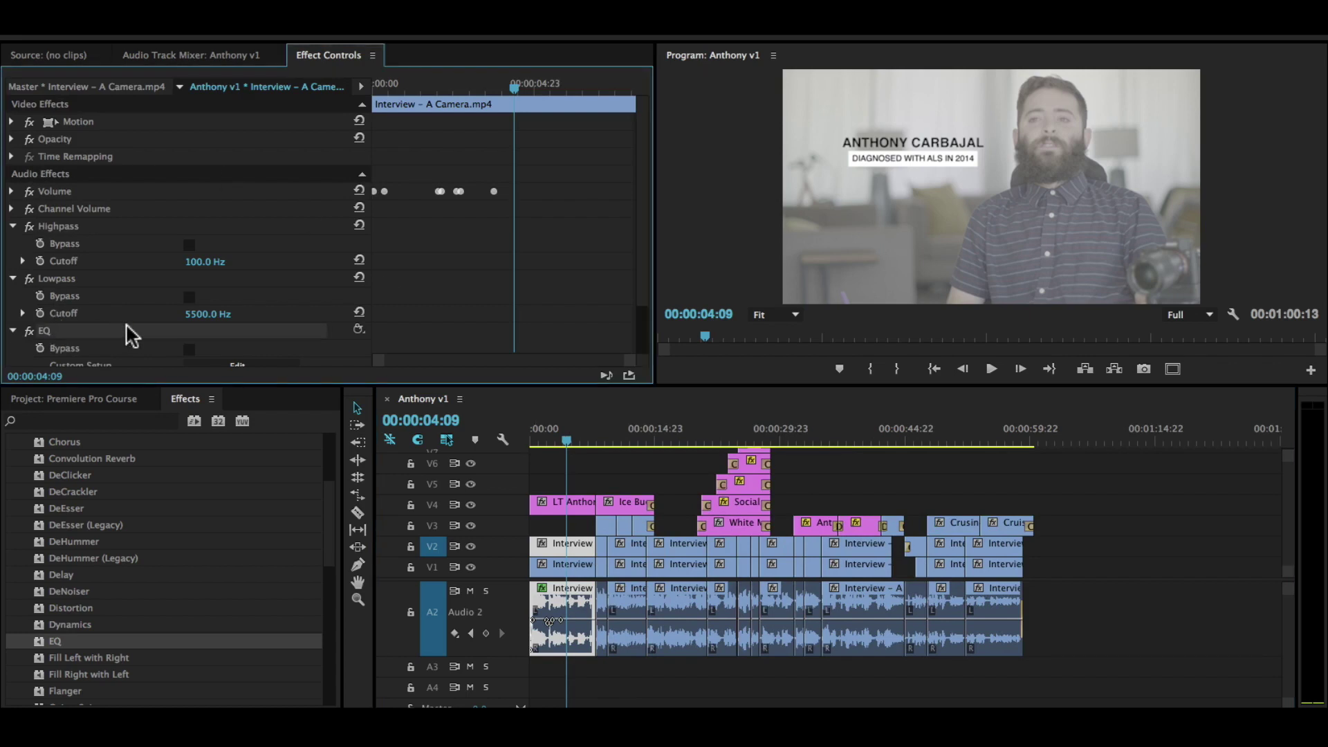
pyautogui.moveTo(1115, 652); pyautogui.dragTo(599, 603)
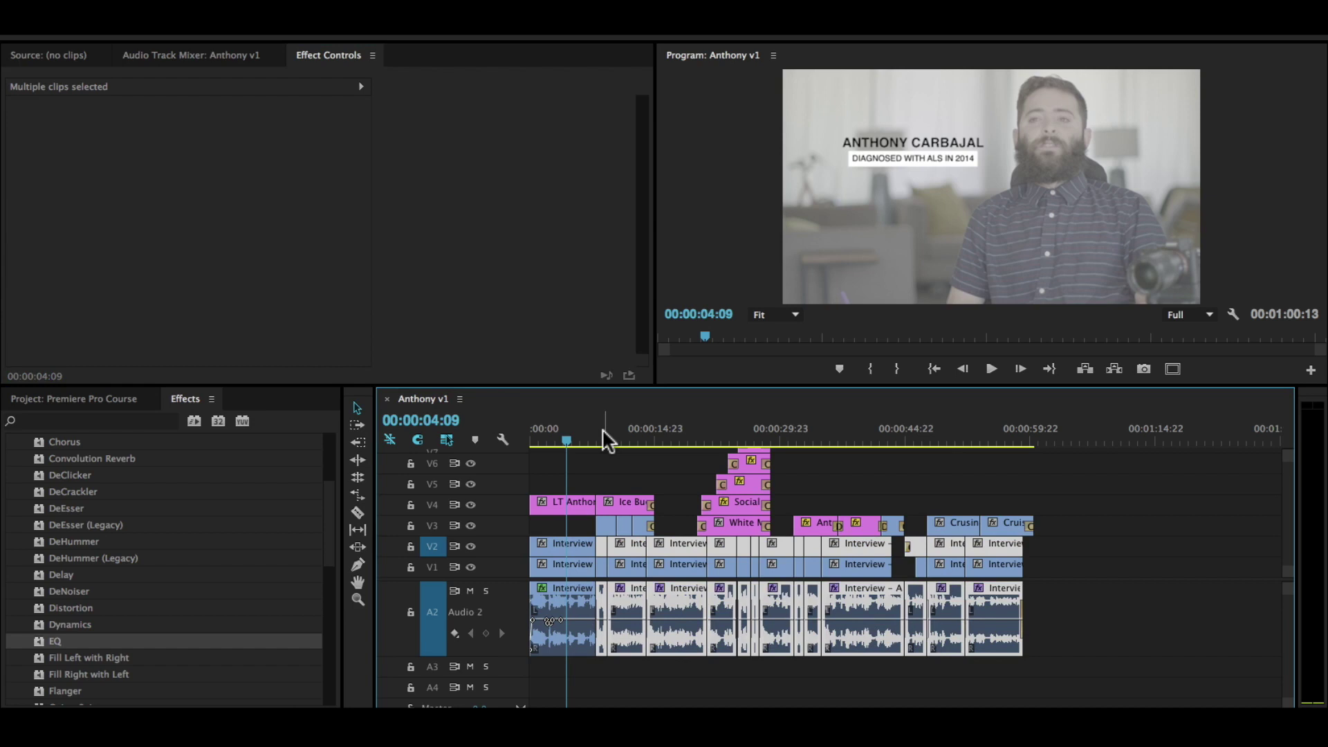
# Inspect the effects of the interview clip at 00:00:19:12 and undo the pasted EQ on the remaining clips.
pyautogui.click(632, 431)
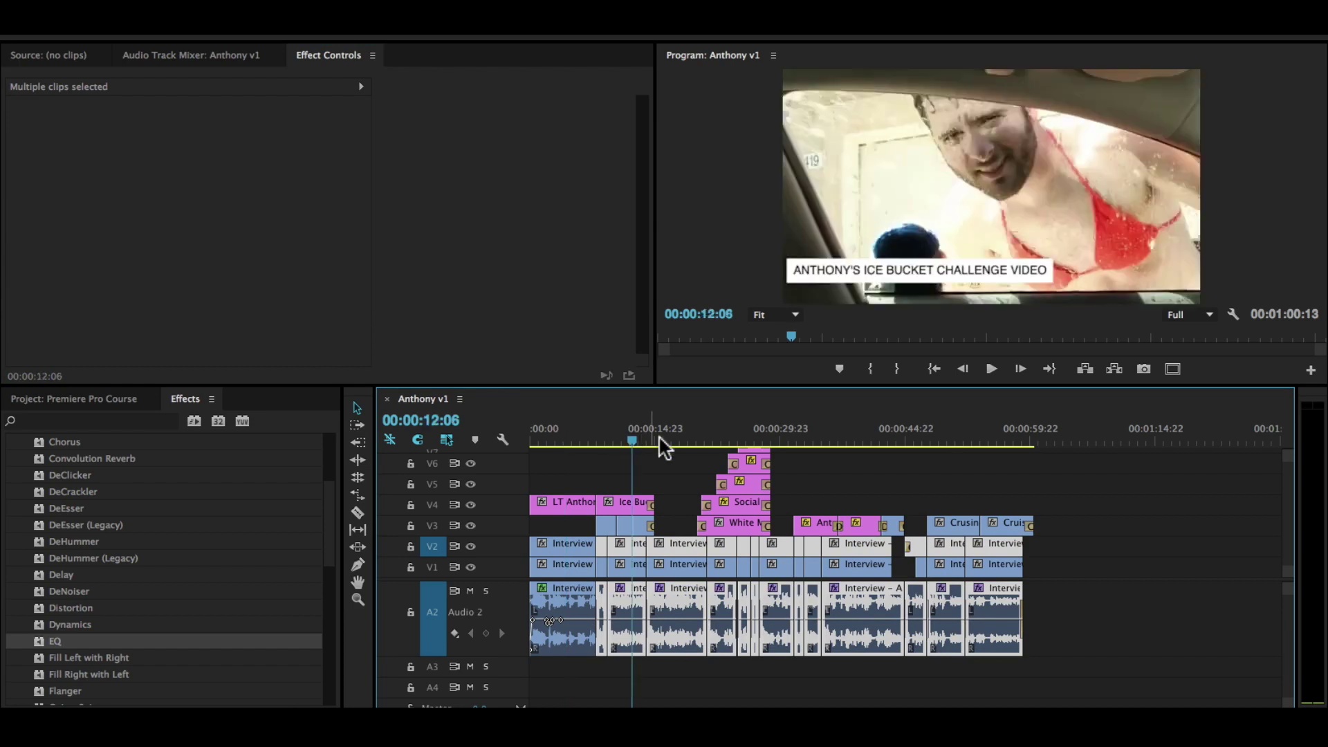
pyautogui.click(677, 464)
pyautogui.click(692, 425)
pyautogui.click(678, 608)
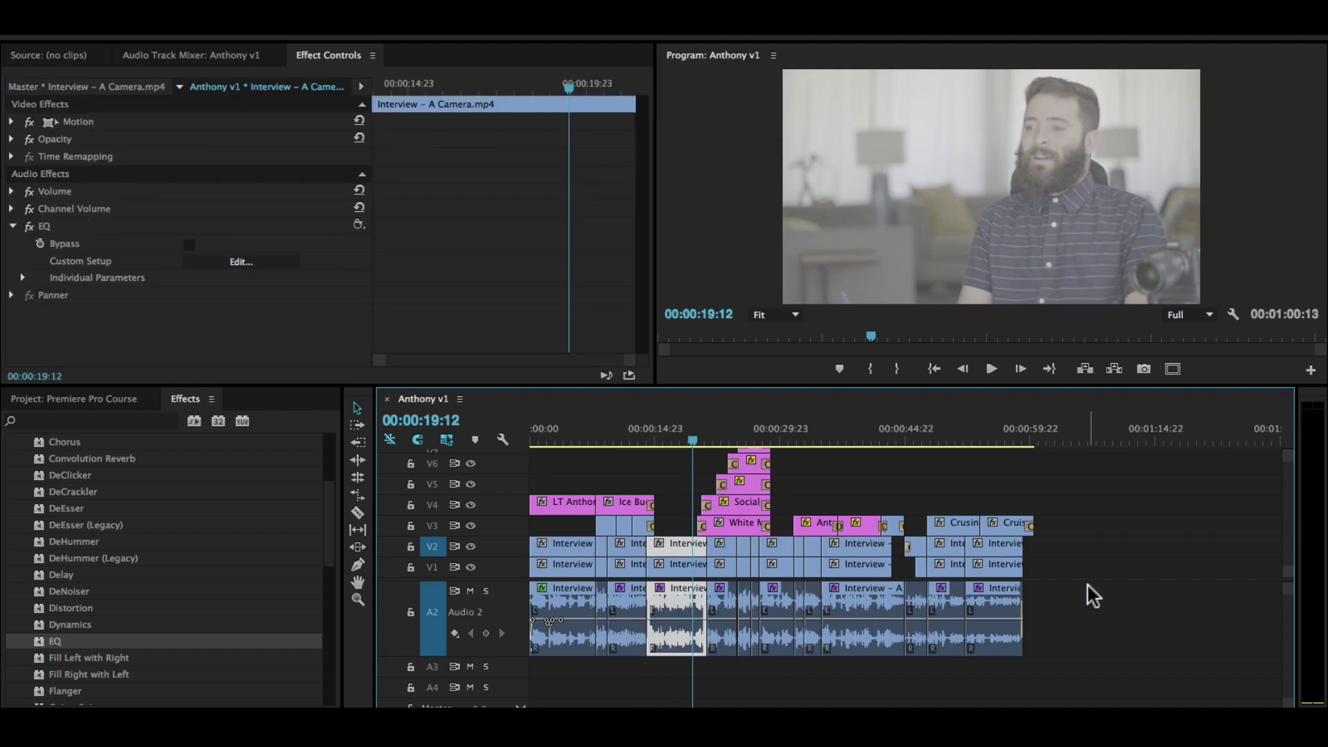
pyautogui.hotkey('ctrl', 'z')
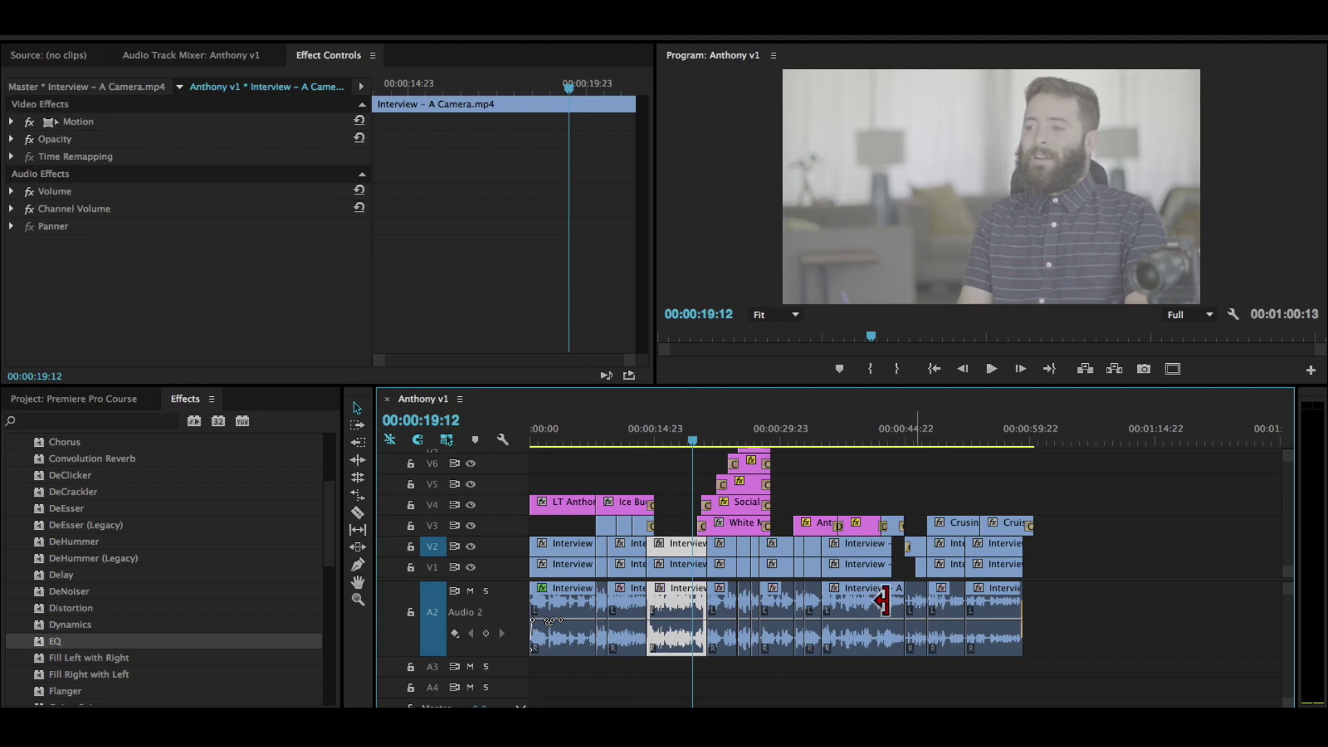
# Return to 00:00:02:07 and select the first interview clip to show its audio effects.
pyautogui.click(549, 441)
pyautogui.click(550, 587)
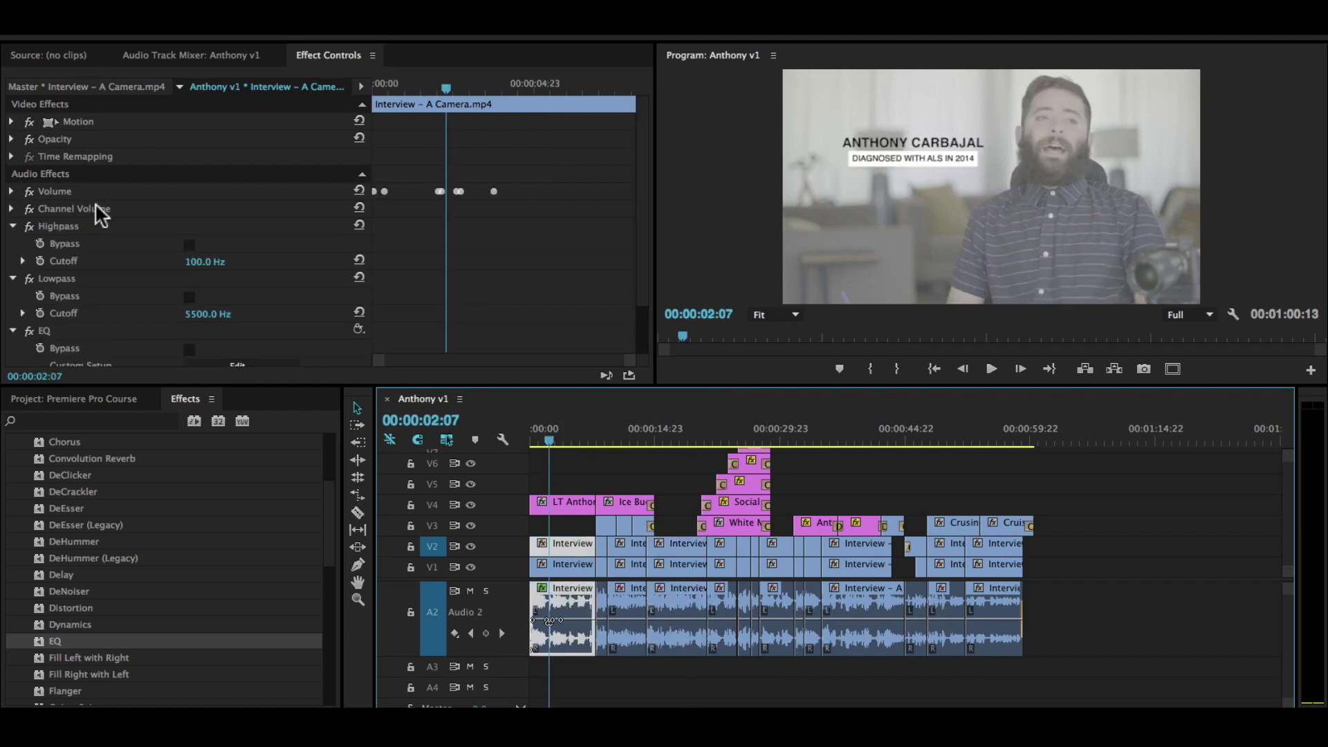